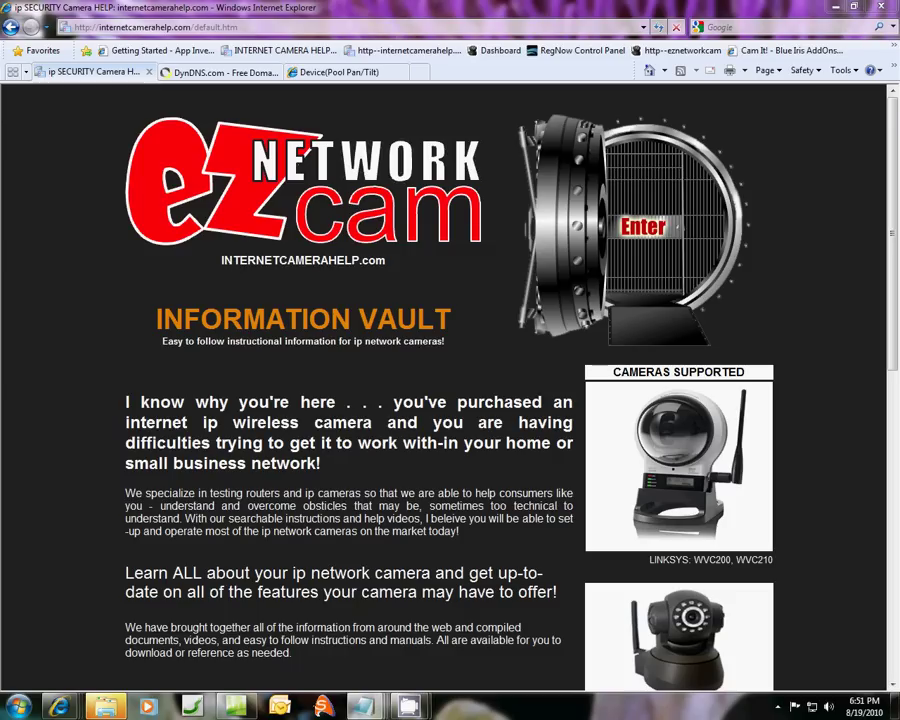
# Scroll through the ezNetworkCam help page and bring up the 'NOT FROM OUTSIDE' camera note.
pyautogui.scroll(-3, 700, 137)
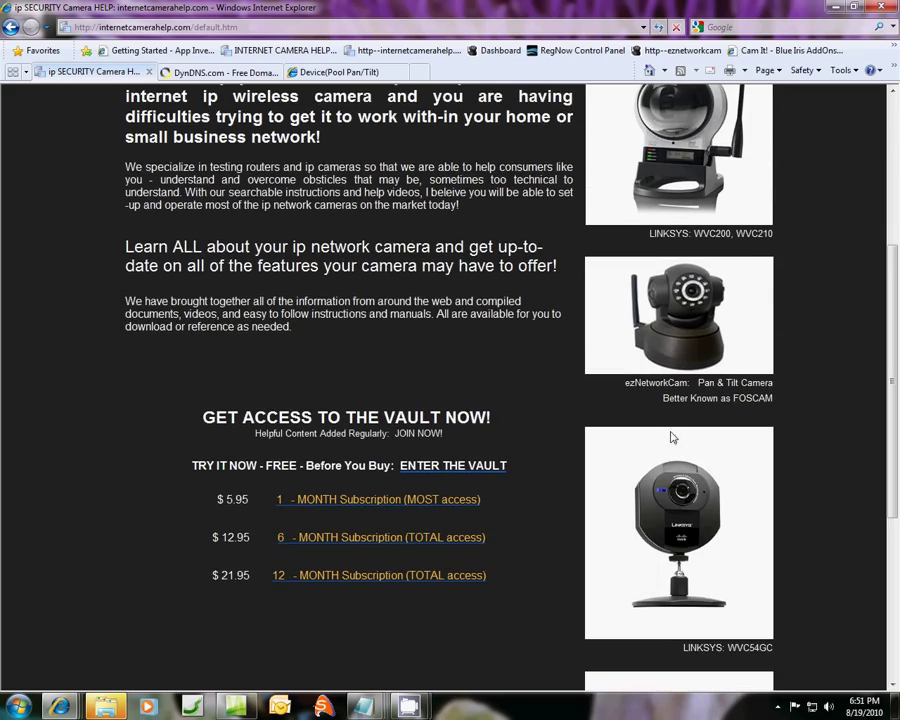
pyautogui.scroll(-1, 892, 398)
pyautogui.moveTo(892, 398); pyautogui.dragTo(897, 179)
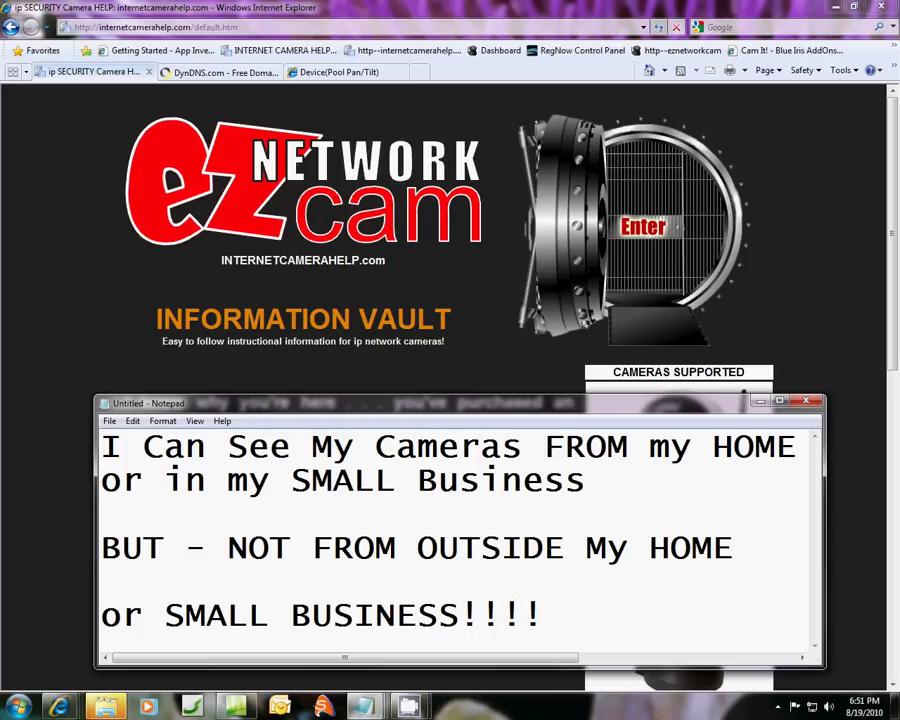
# Position the internal-address note and highlight the IP 192.168.1.188, then its port 1040.
pyautogui.moveTo(560, 100); pyautogui.dragTo(520, 233)
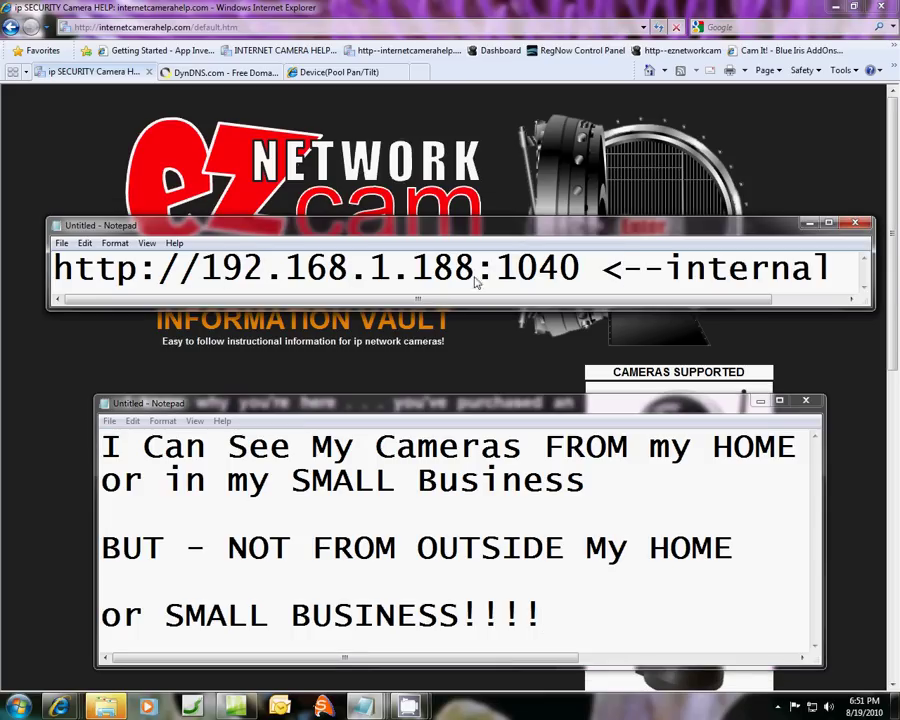
pyautogui.moveTo(203, 275); pyautogui.dragTo(587, 286)
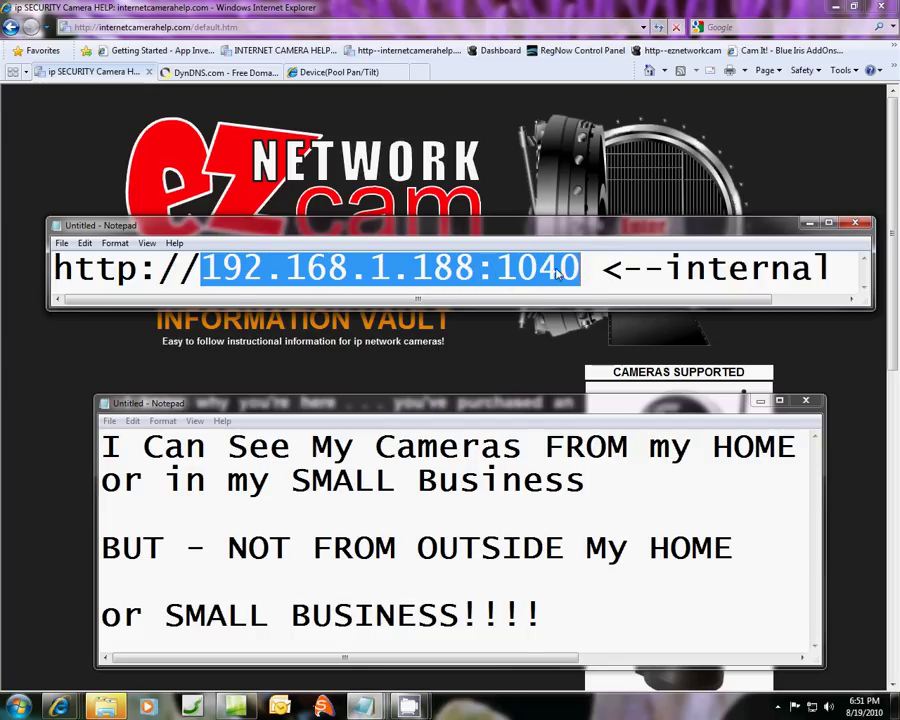
pyautogui.click(499, 275)
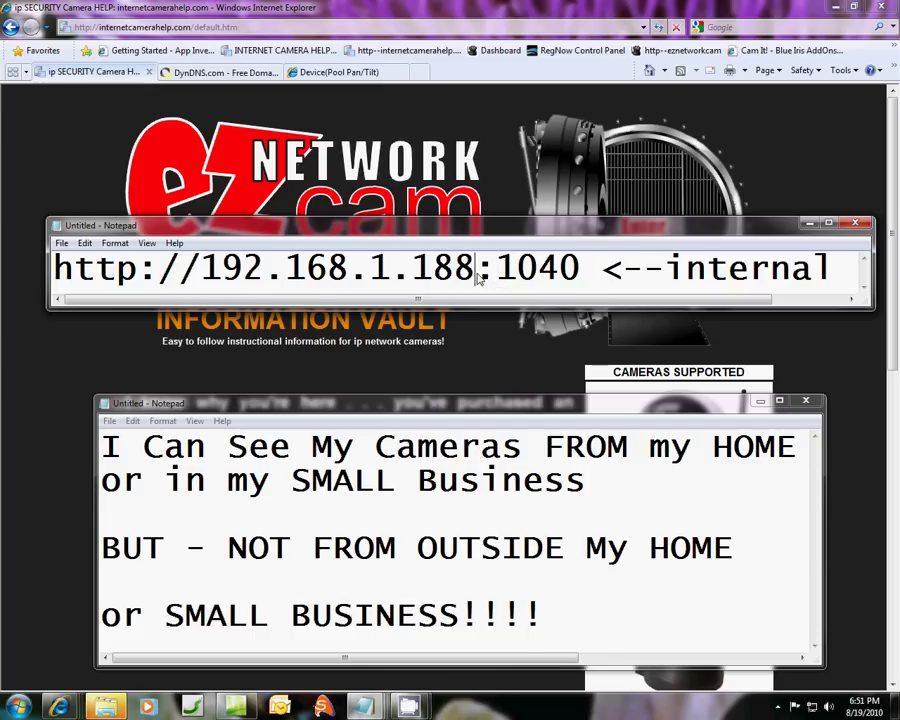
pyautogui.moveTo(477, 275); pyautogui.dragTo(580, 278)
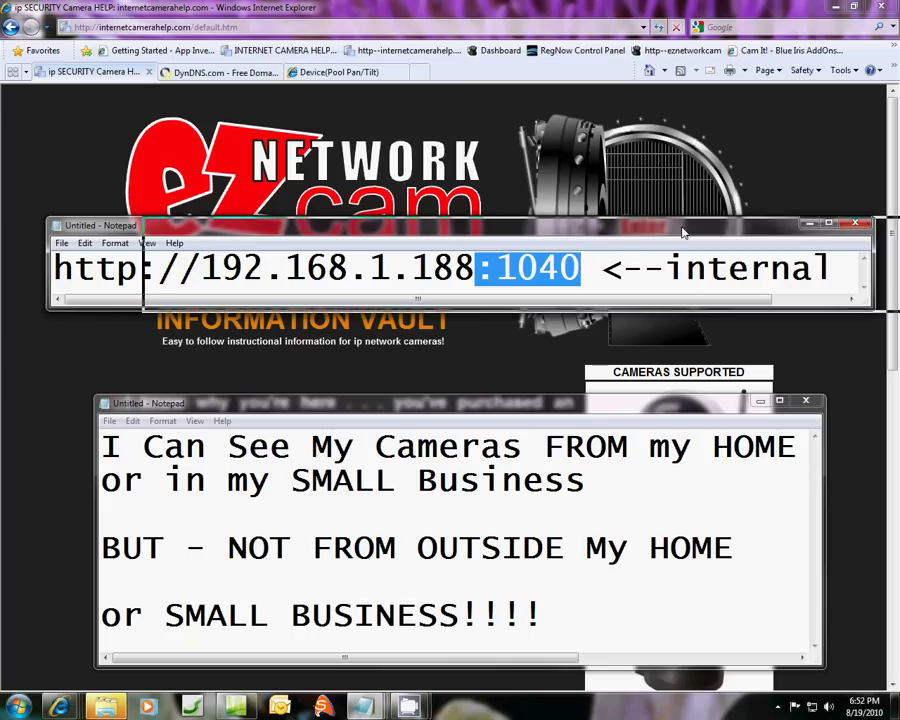
pyautogui.moveTo(577, 232); pyautogui.dragTo(580, 245)
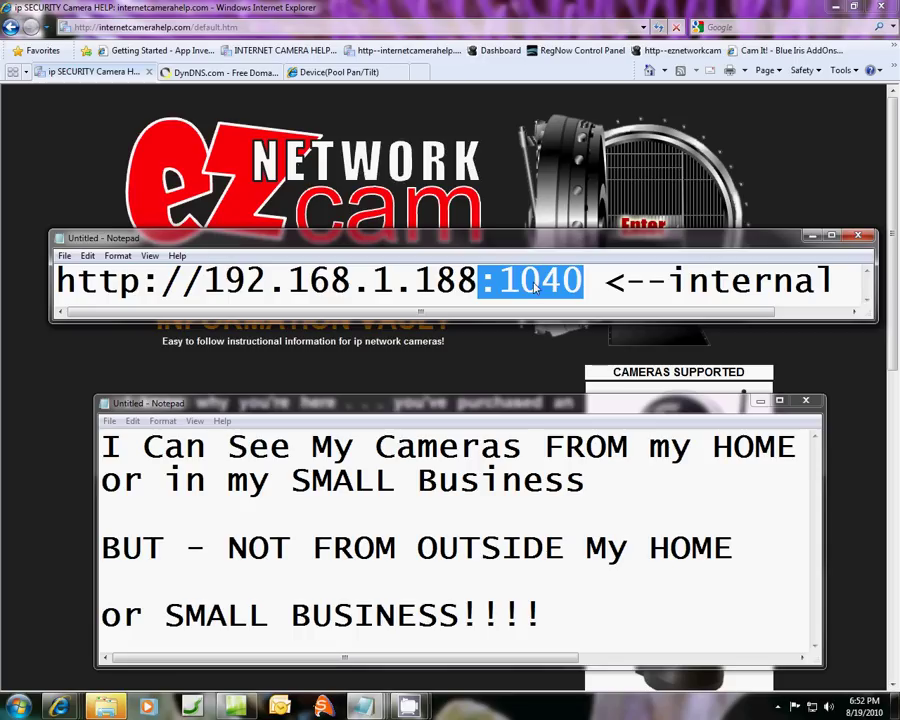
pyautogui.click(588, 283)
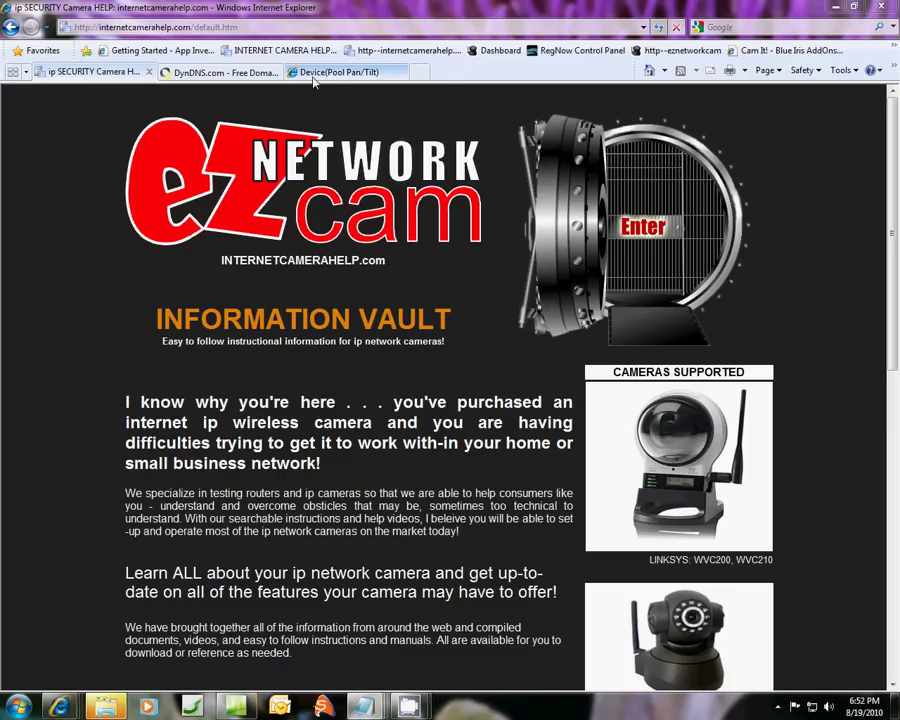
pyautogui.click(313, 78)
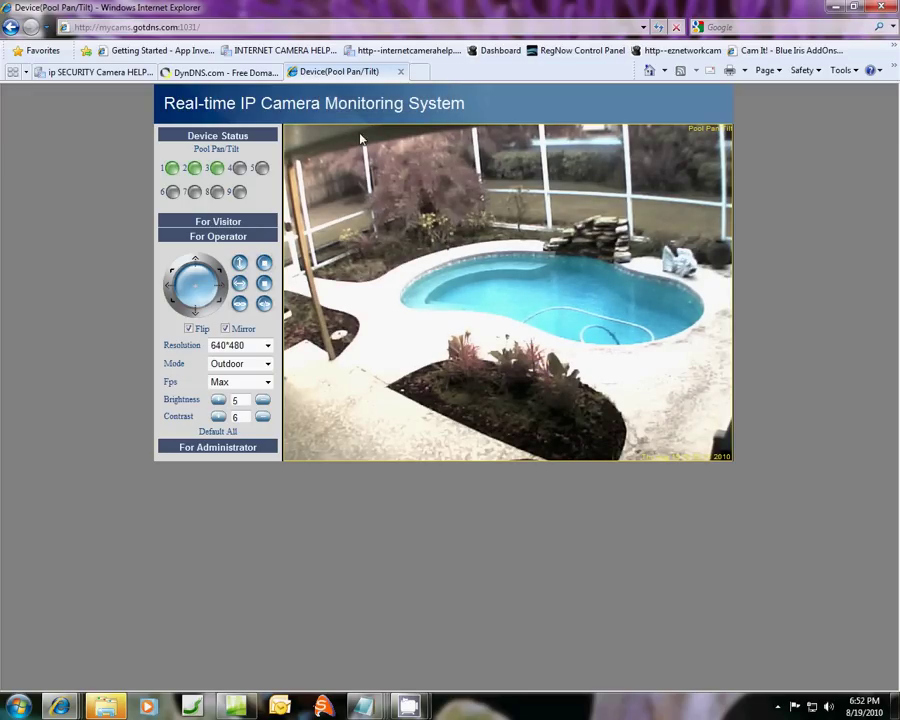
pyautogui.click(178, 29)
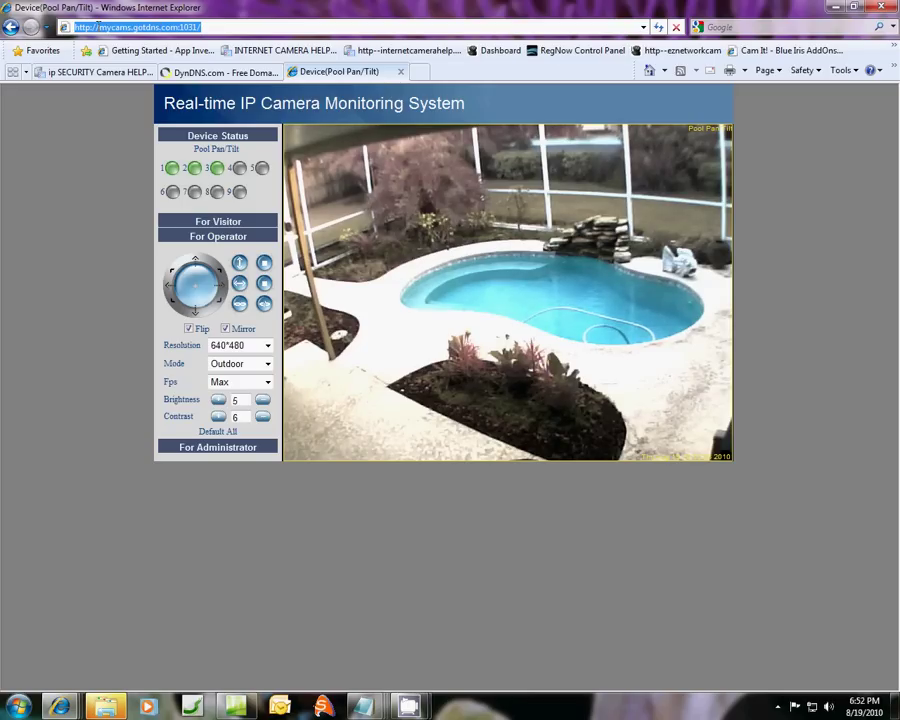
pyautogui.moveTo(97, 24); pyautogui.dragTo(208, 27)
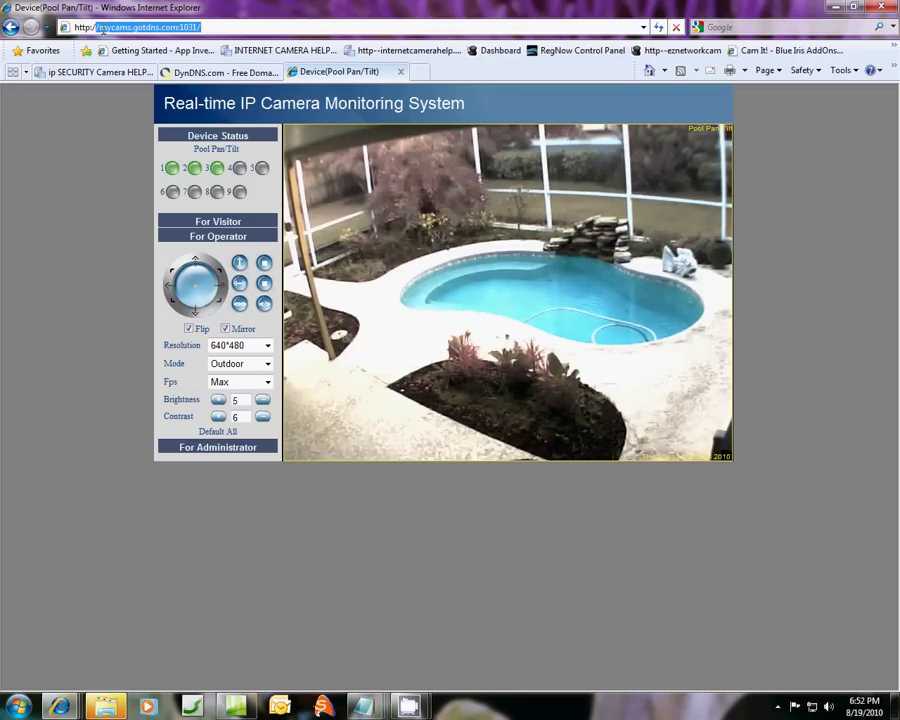
pyautogui.moveTo(98, 27); pyautogui.dragTo(152, 27)
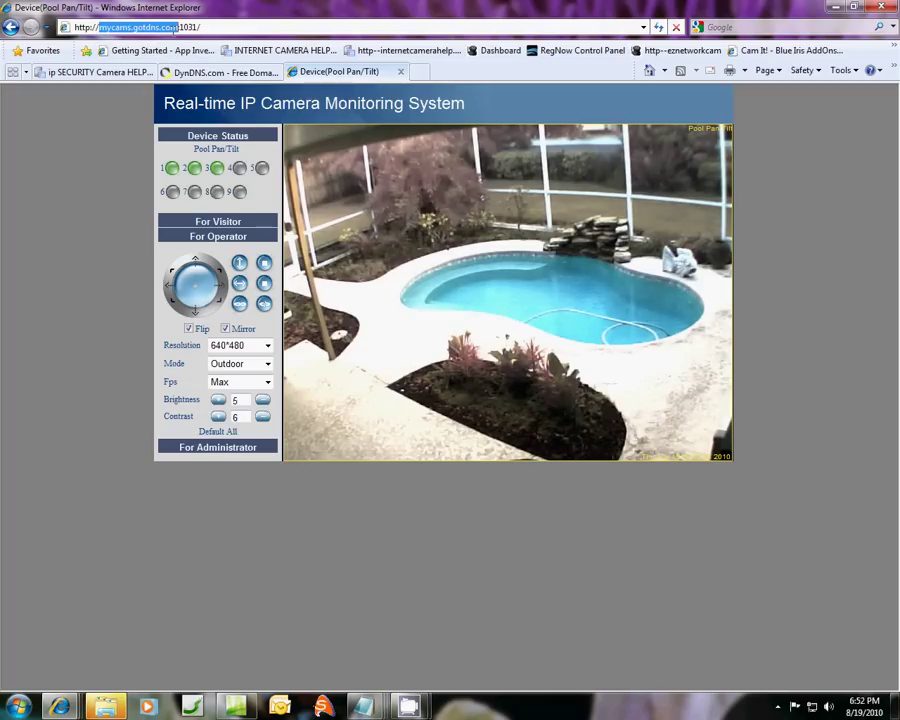
pyautogui.click(181, 27)
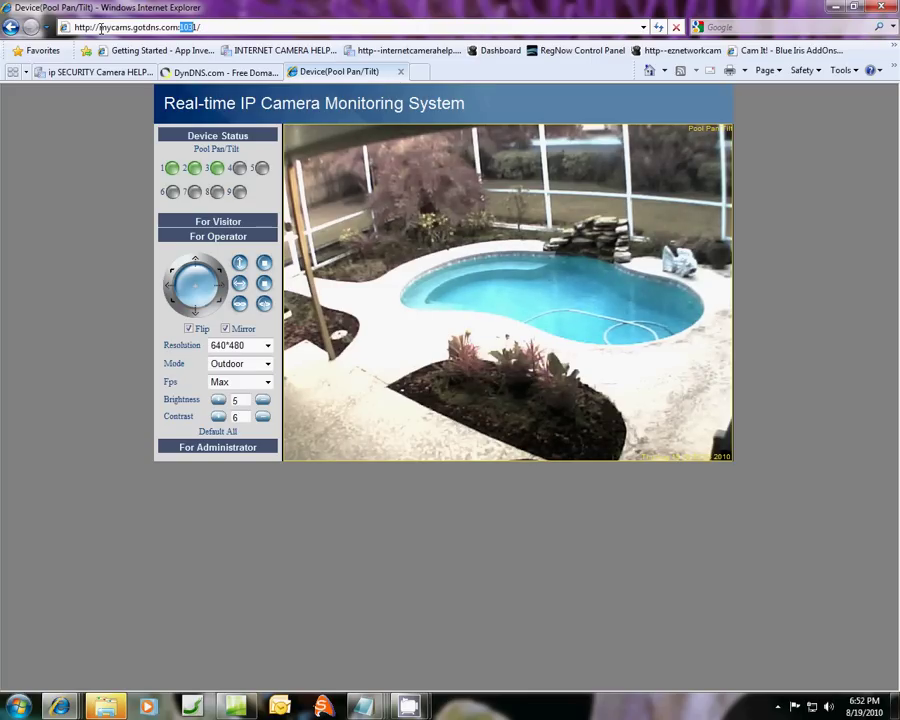
pyautogui.moveTo(101, 28); pyautogui.dragTo(174, 28)
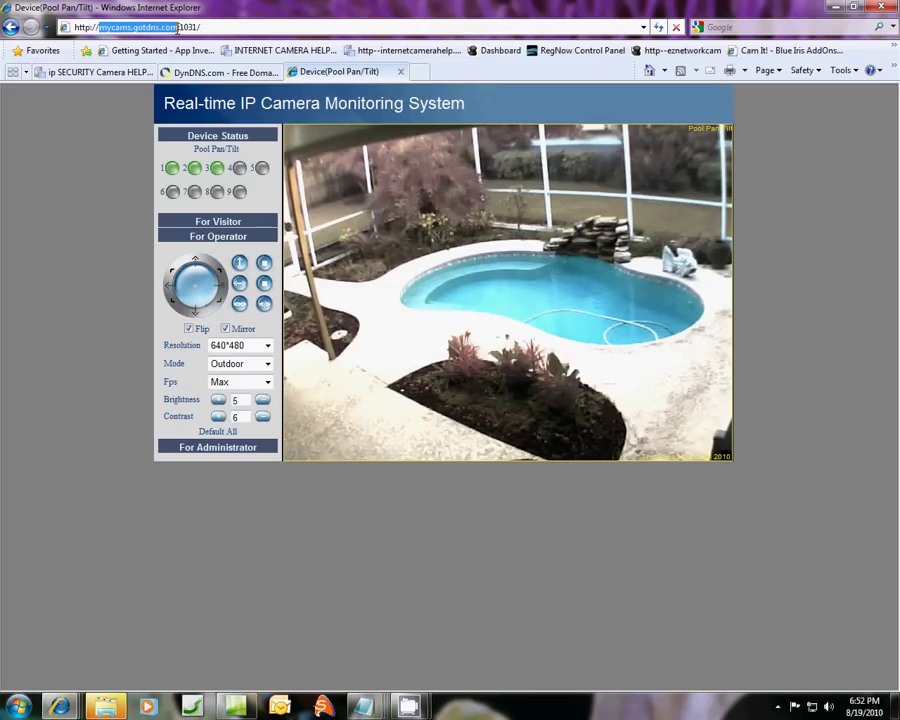
pyautogui.doubleClick(188, 27)
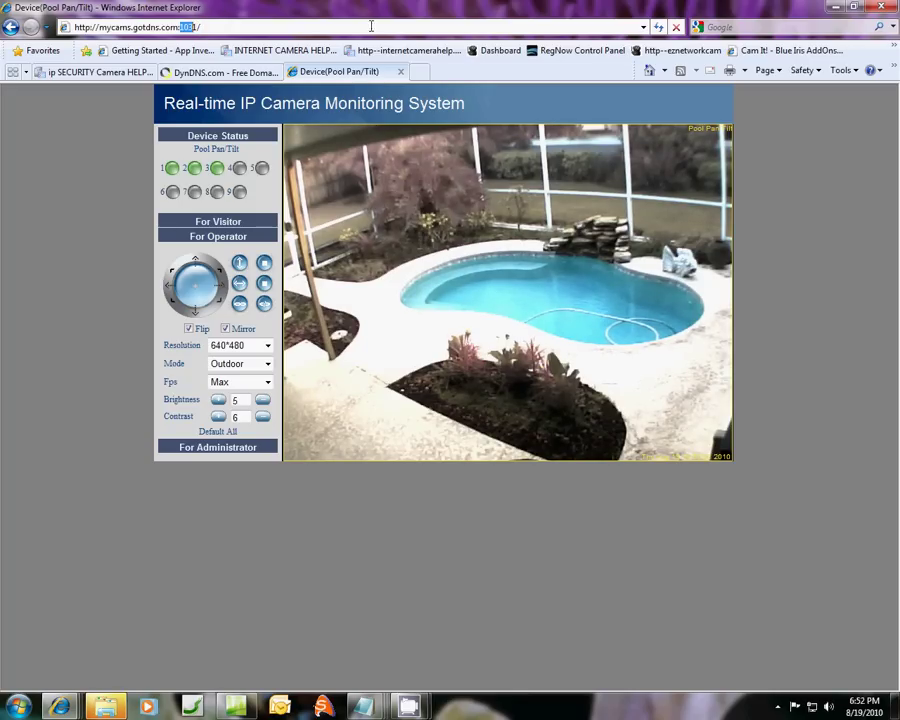
# Switch to the DynDNS site and start the free Sign up to reach Add New Hostname.
pyautogui.click(255, 80)
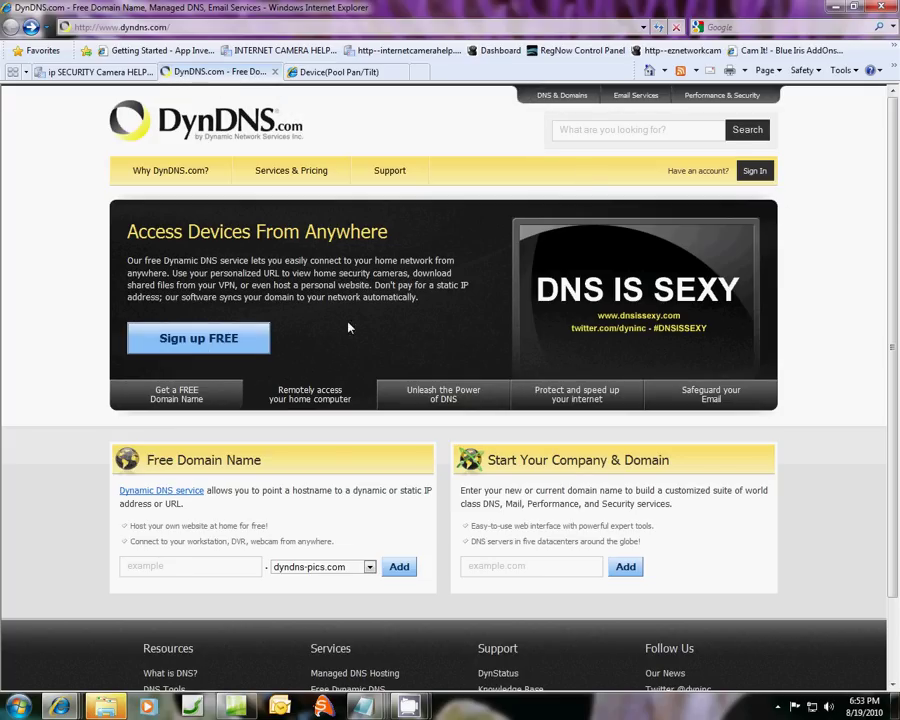
pyautogui.click(226, 340)
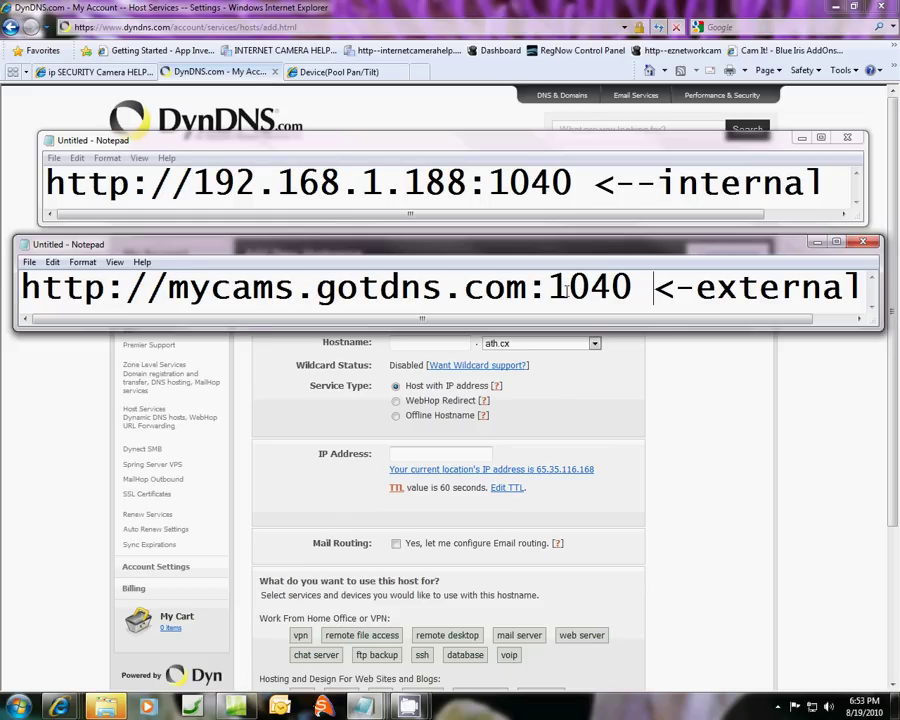
# Highlight the '<-external' label beside mycams.gotdns.com:1040 and close that note.
pyautogui.moveTo(656, 289); pyautogui.dragTo(838, 289)
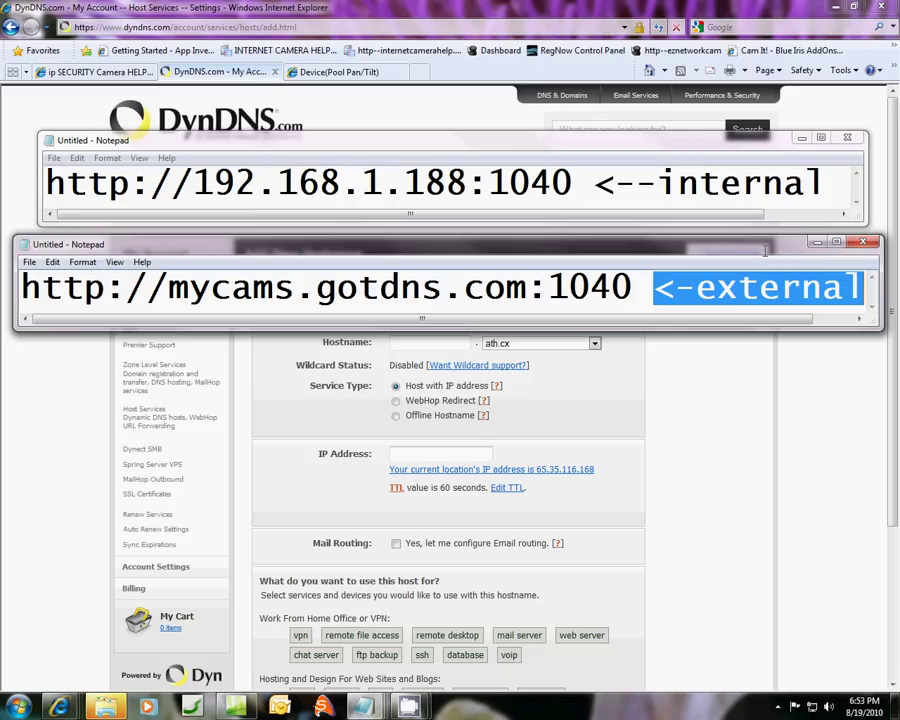
pyautogui.click(817, 242)
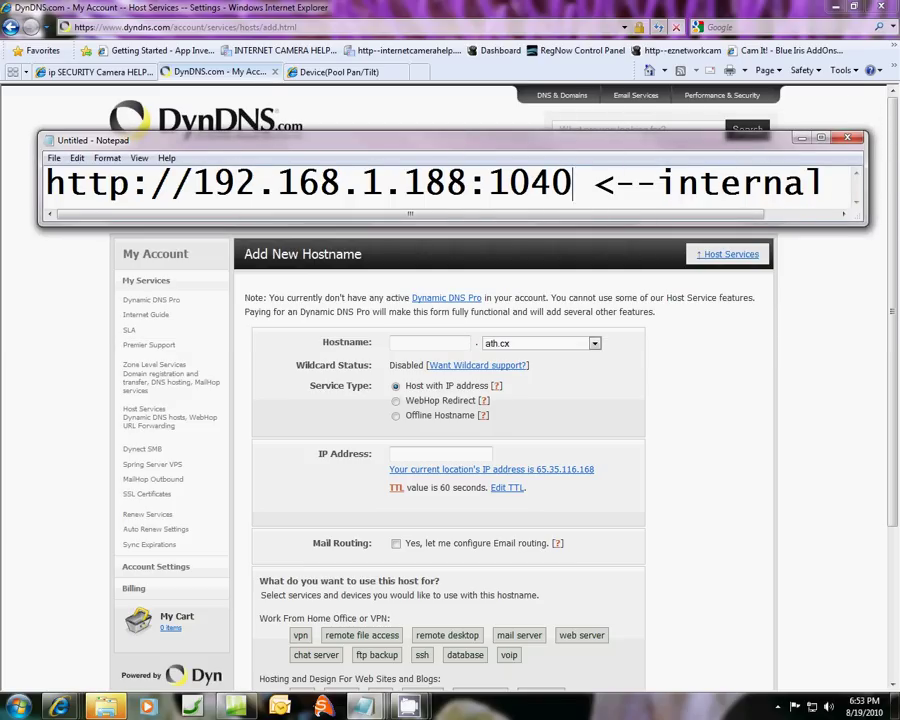
# Close the remaining note and enter hostname ezcams with the gotdns.com domain.
pyautogui.click(801, 137)
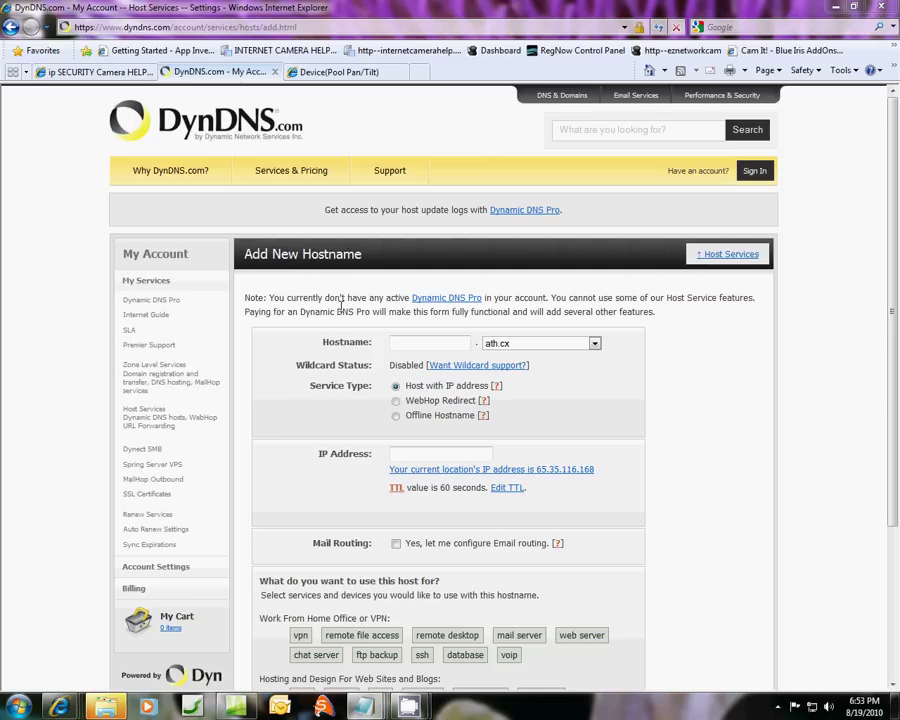
pyautogui.click(405, 343)
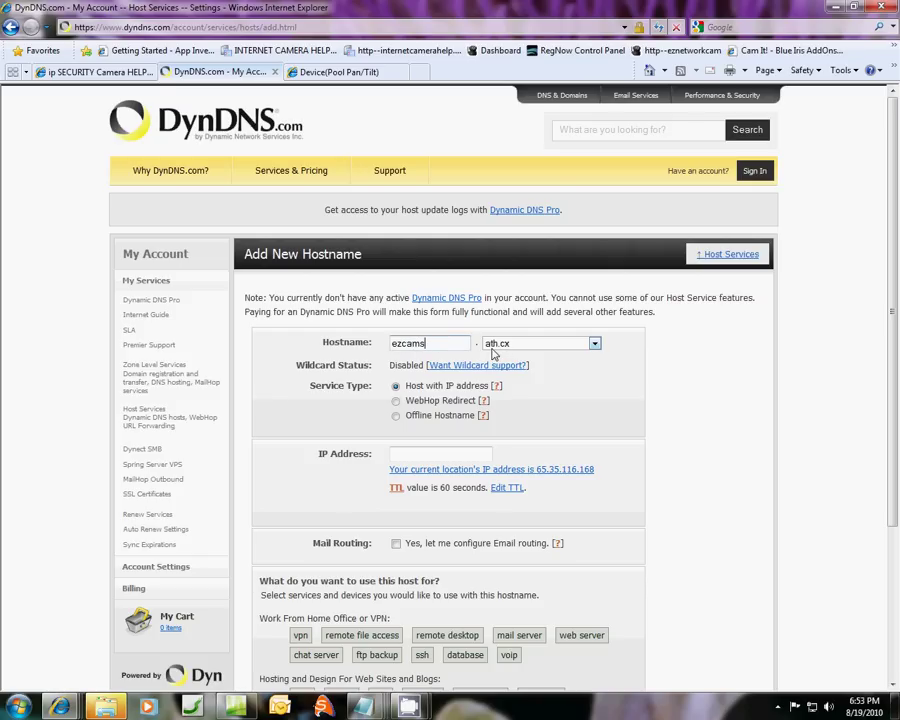
pyautogui.click(594, 344)
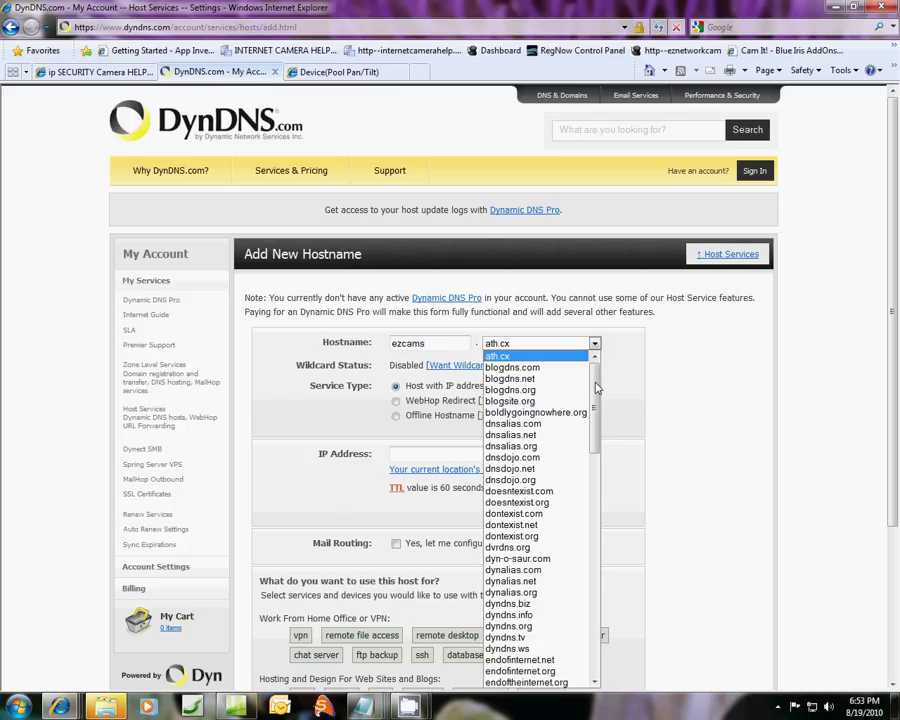
pyautogui.moveTo(597, 388); pyautogui.dragTo(597, 478)
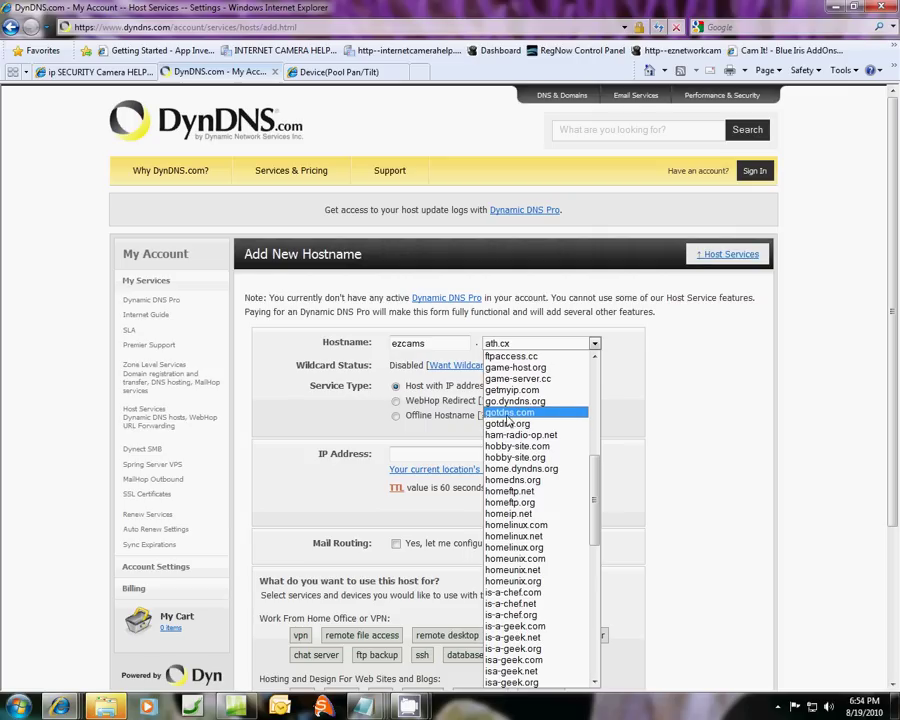
pyautogui.click(507, 414)
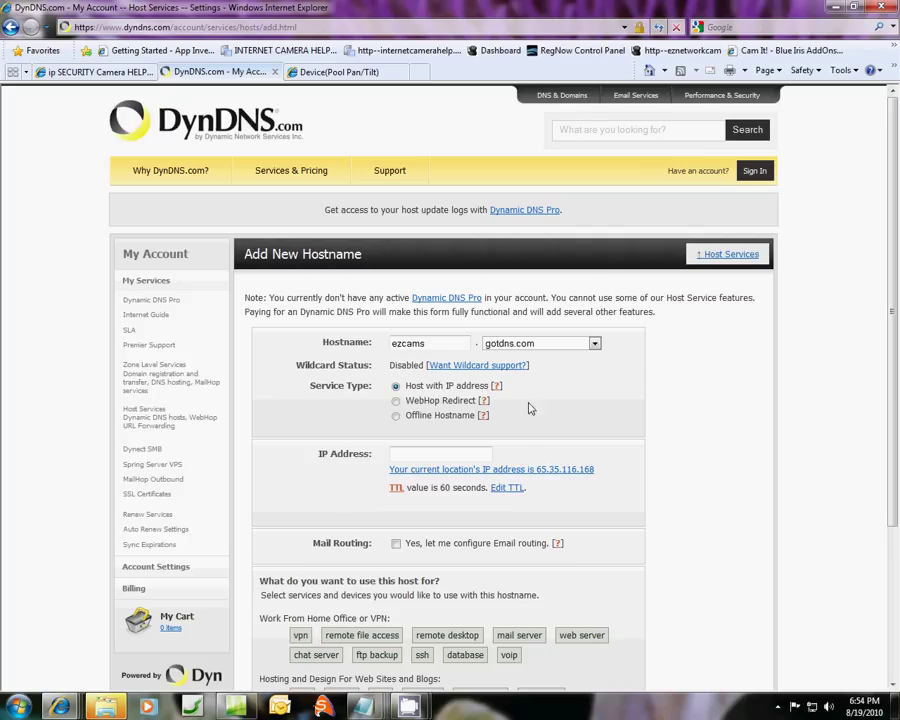
pyautogui.click(416, 456)
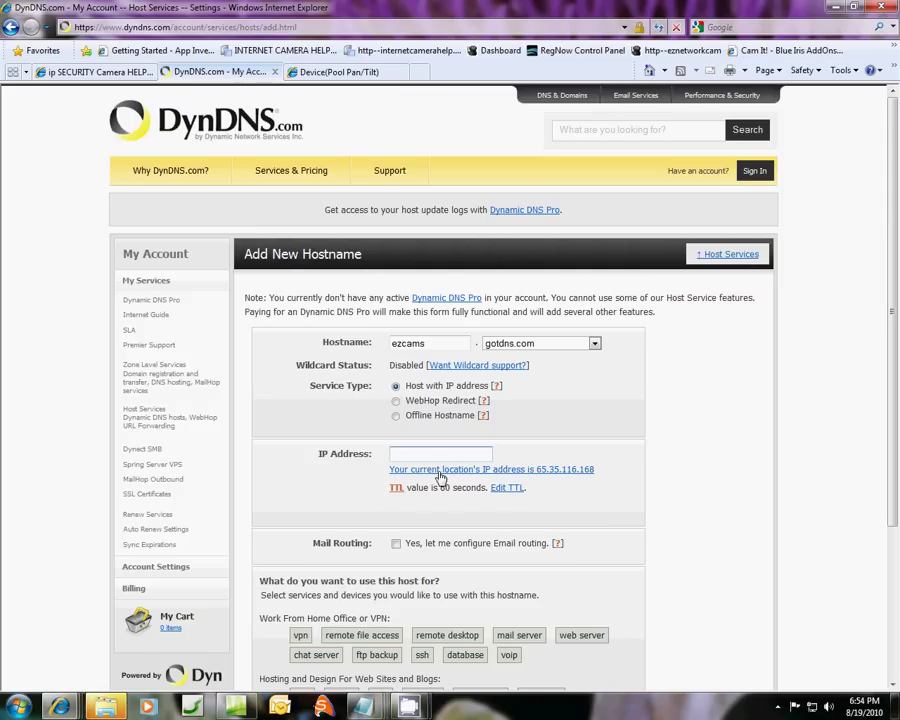
pyautogui.click(396, 347)
pyautogui.click(450, 469)
pyautogui.scroll(-3, 448, 557)
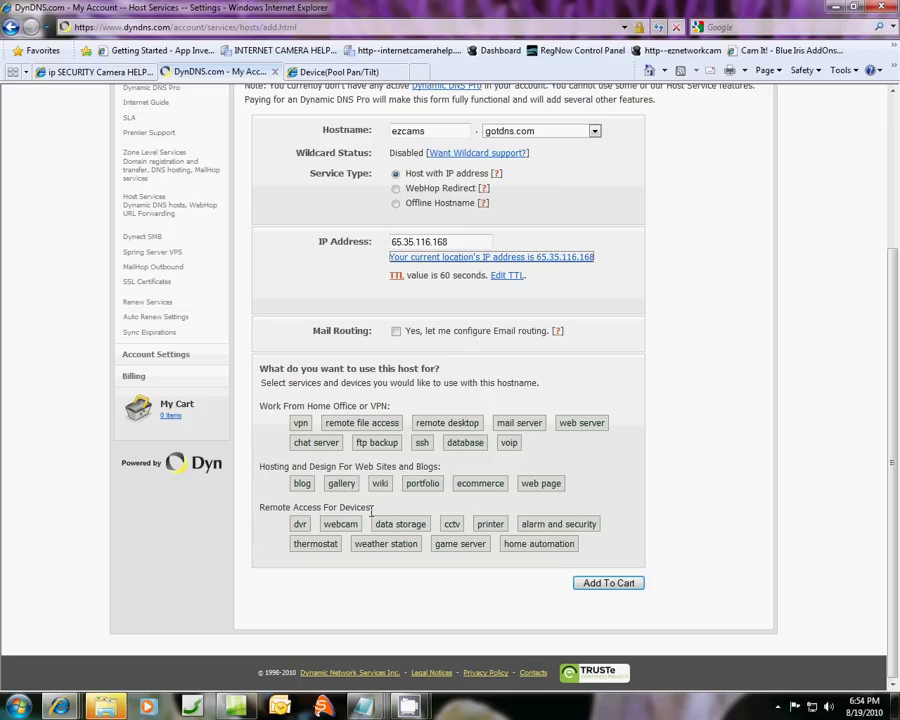
pyautogui.click(340, 524)
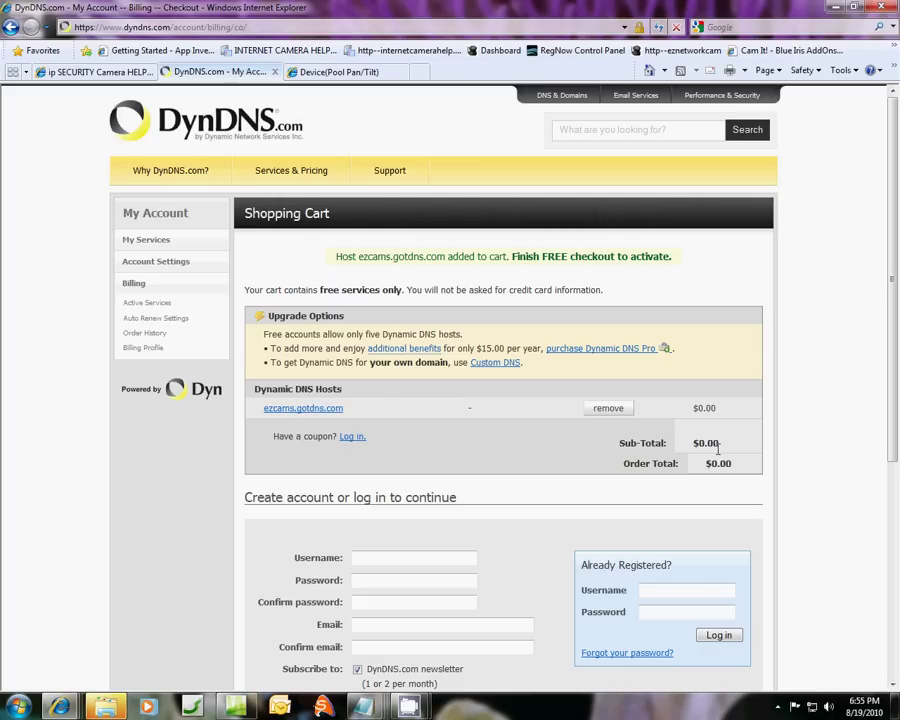
# Scroll down the checkout page and submit the Create Account form.
pyautogui.scroll(-5, 443, 300)
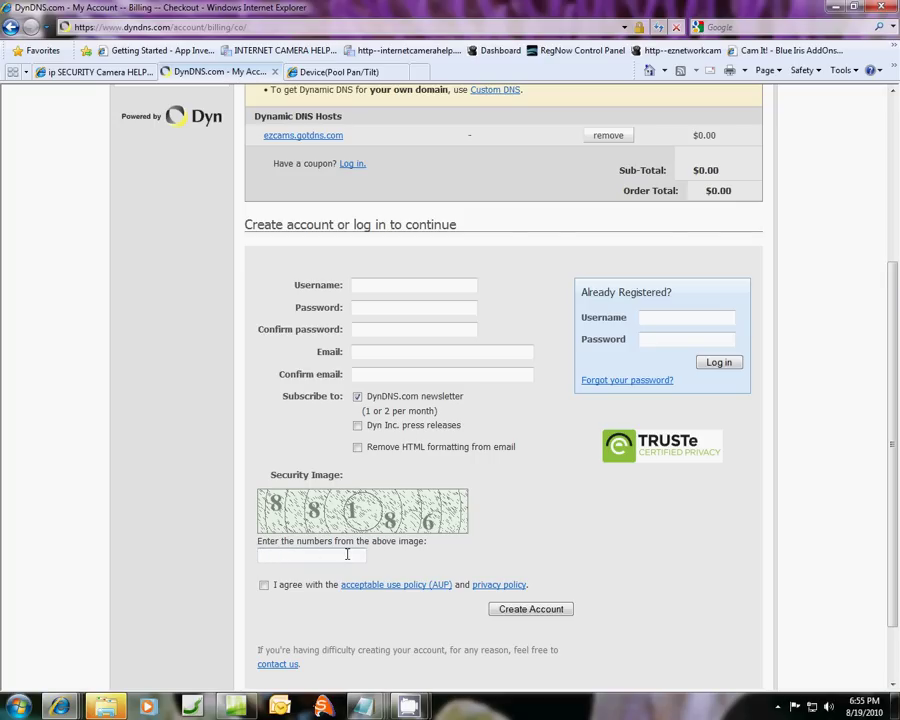
pyautogui.scroll(-2, 661, 576)
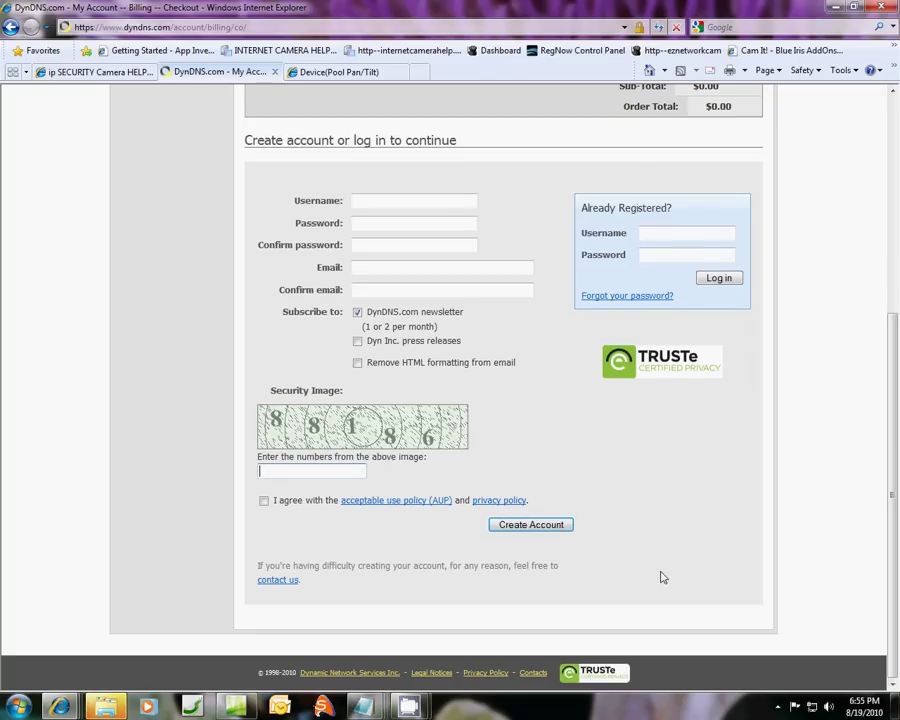
pyautogui.click(496, 518)
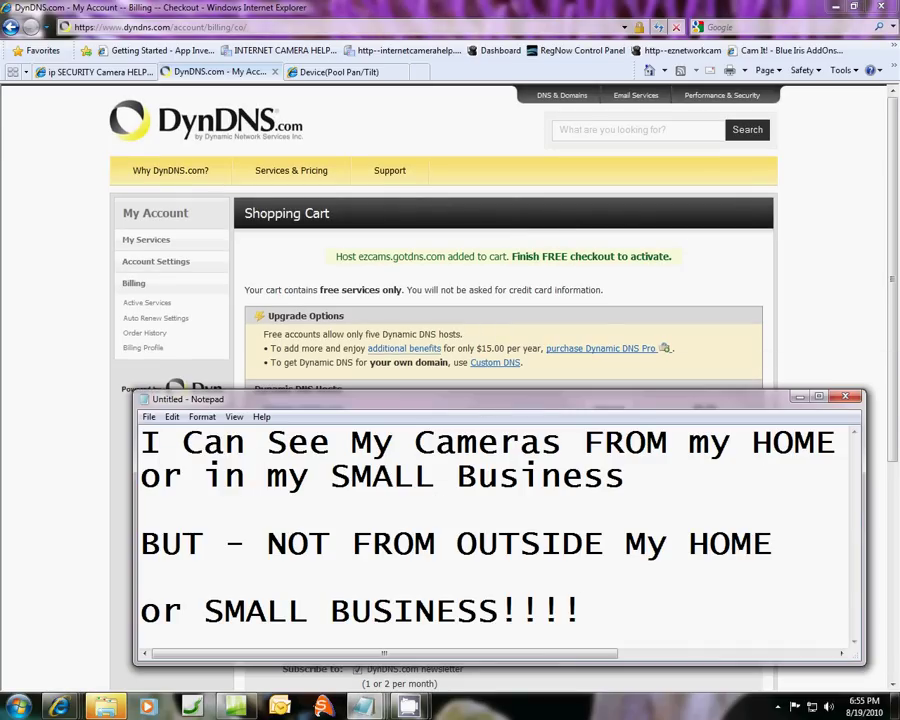
pyautogui.click(605, 117)
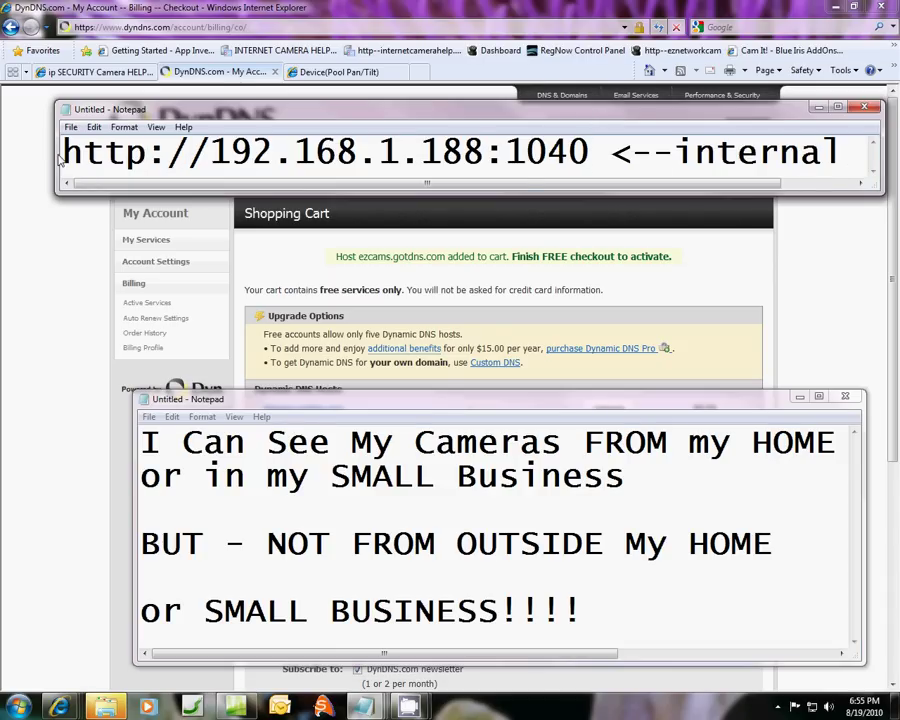
pyautogui.moveTo(66, 158); pyautogui.dragTo(50, 122)
pyautogui.rightClick(104, 149)
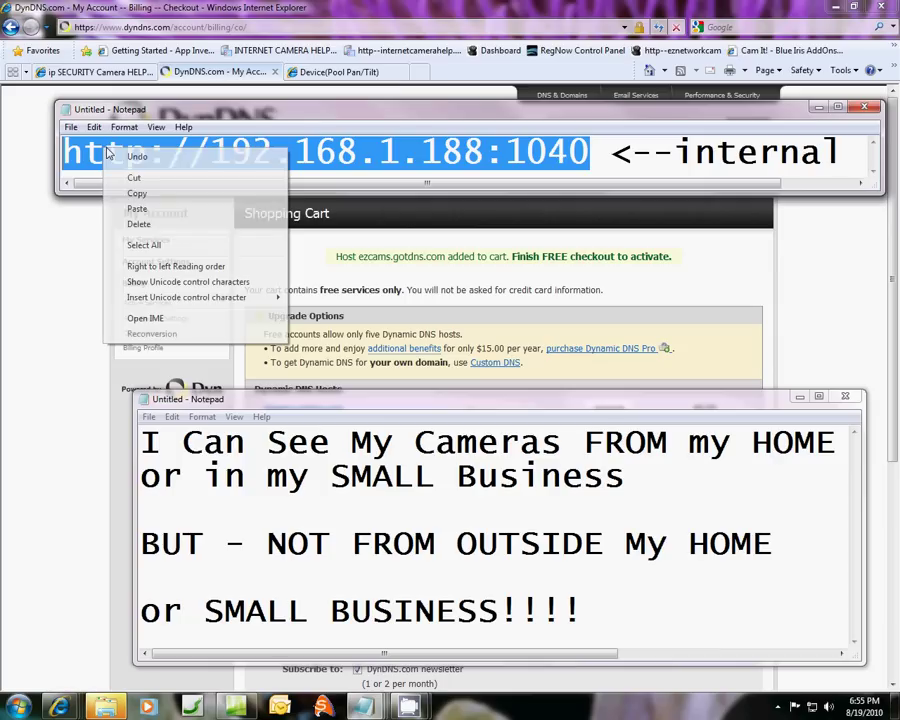
pyautogui.click(137, 193)
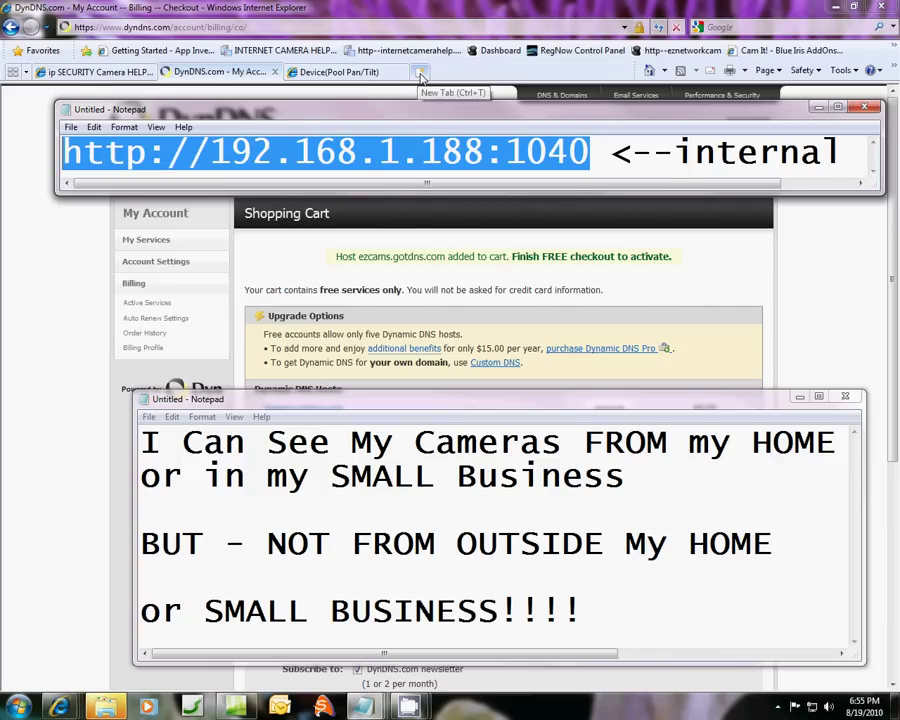
pyautogui.click(415, 74)
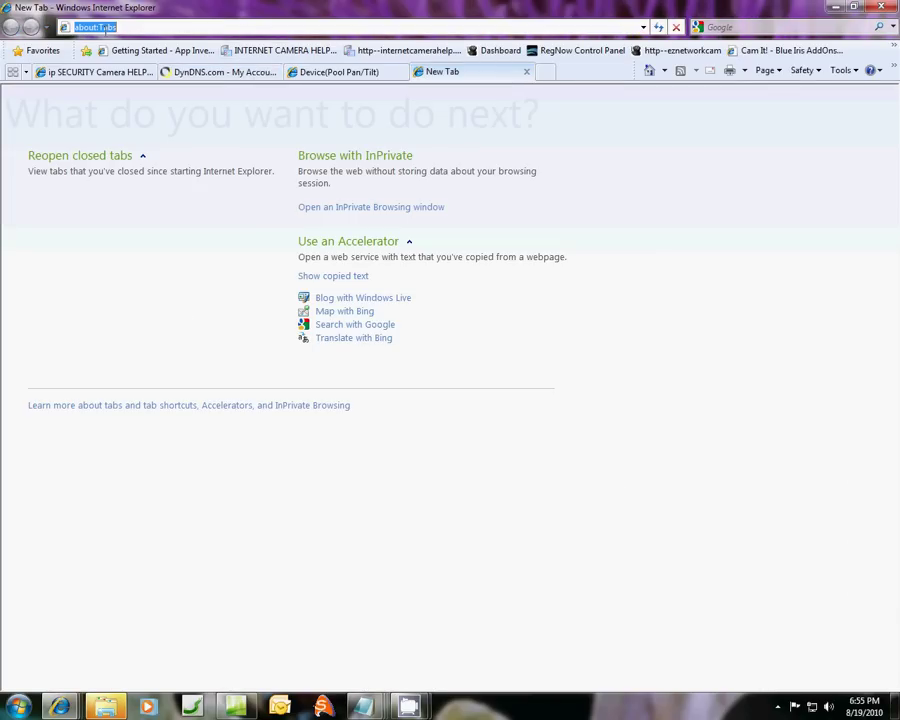
# Load 192.168.1.188:1040 in the new tab, enter the login credentials, and sign in to the English ActiveX view.
pyautogui.rightClick(106, 29)
pyautogui.click(128, 90)
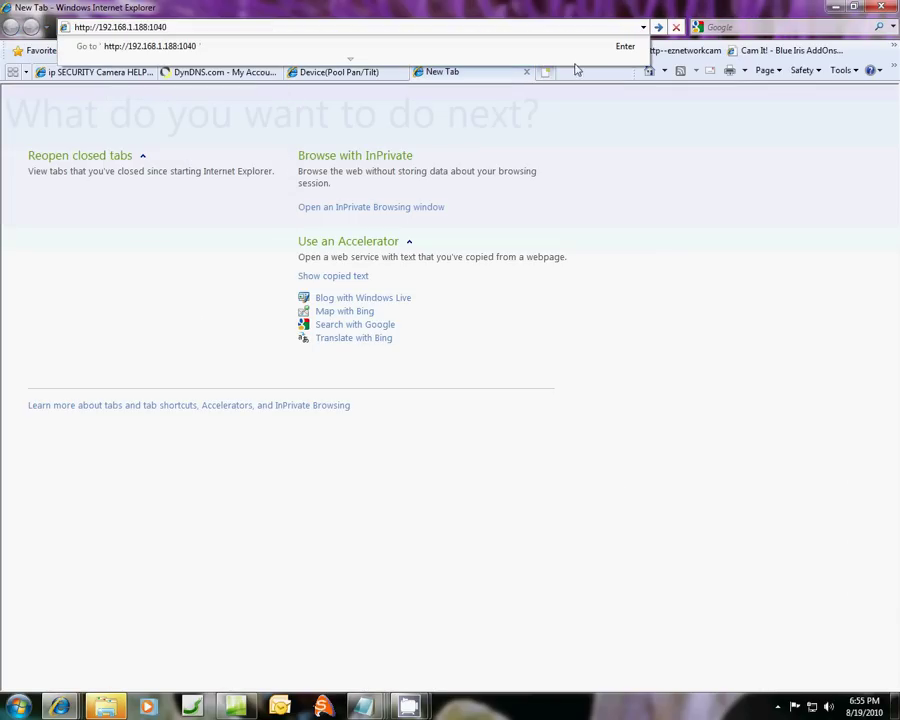
pyautogui.click(658, 27)
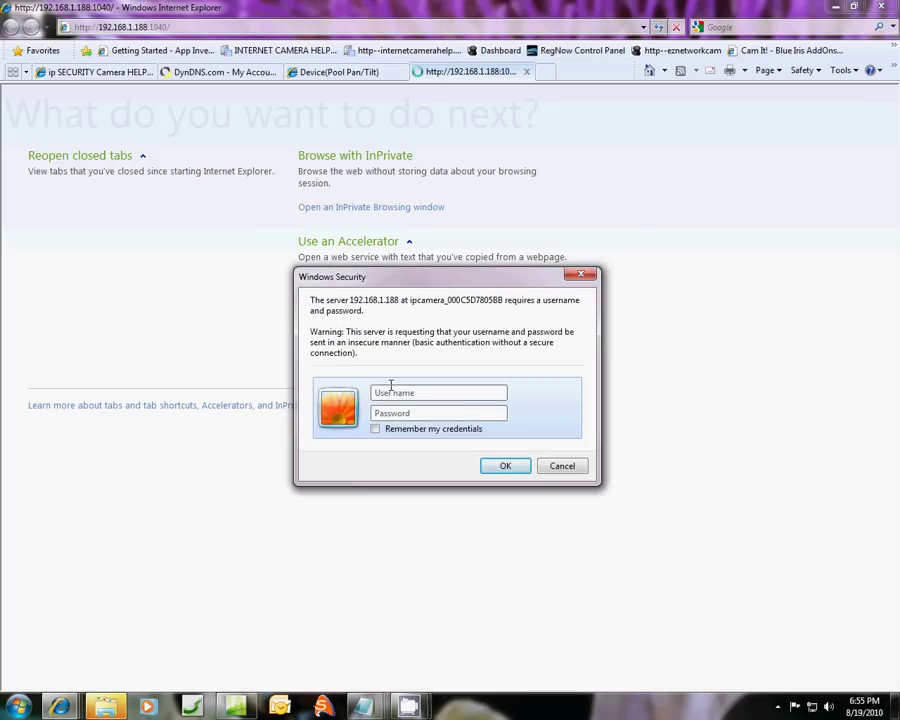
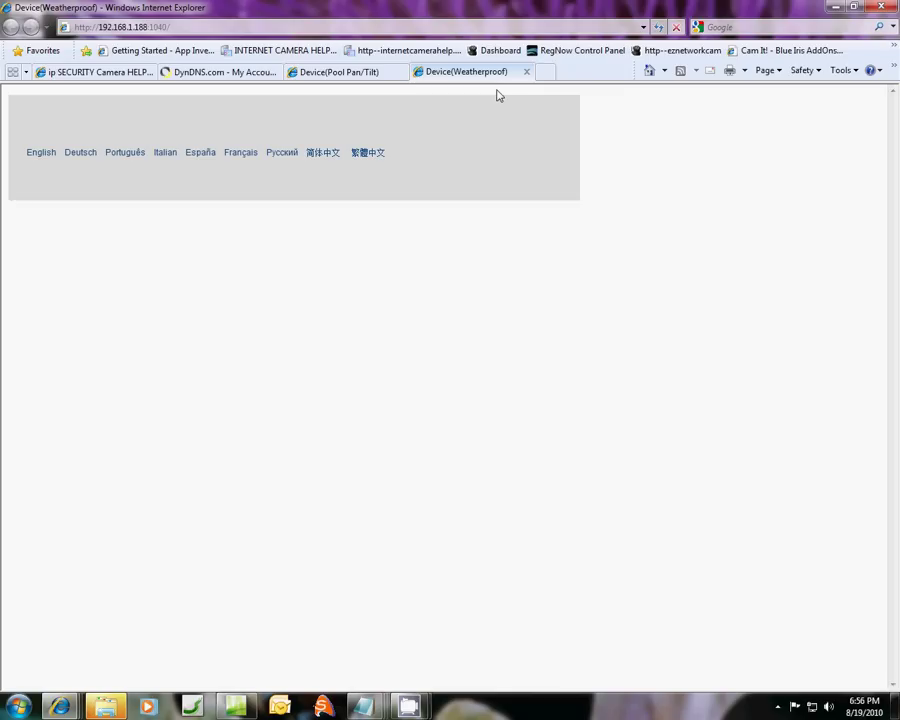
pyautogui.click(113, 260)
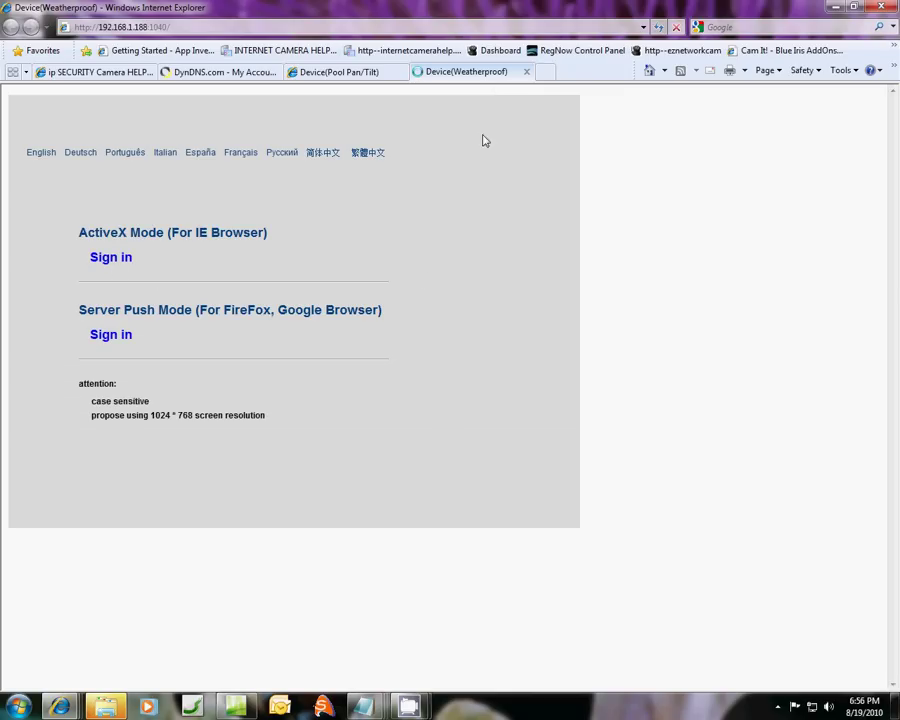
pyautogui.click(162, 30)
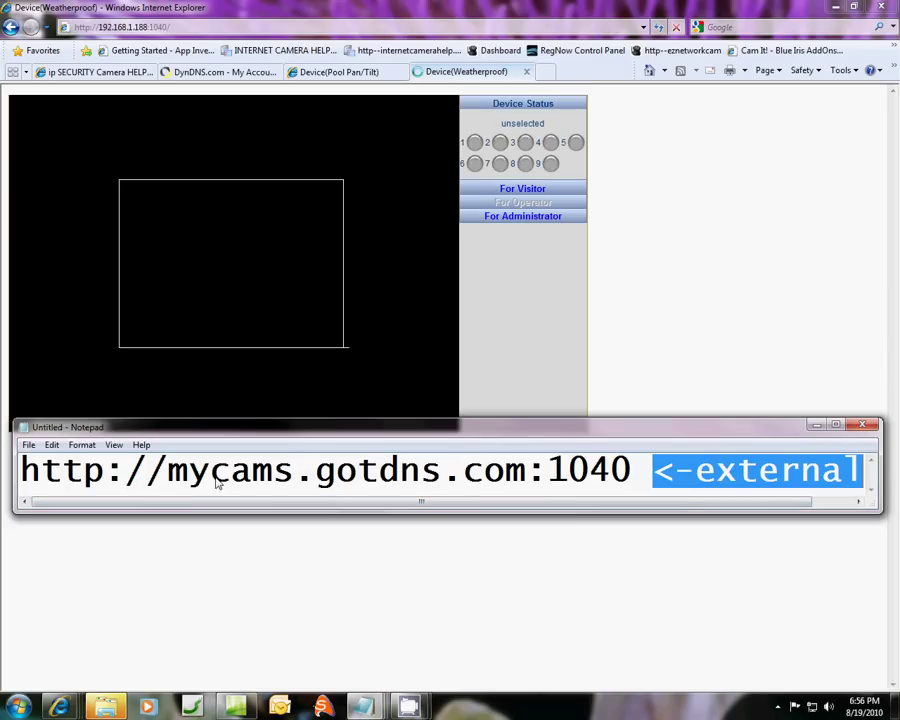
pyautogui.moveTo(174, 479); pyautogui.dragTo(564, 481)
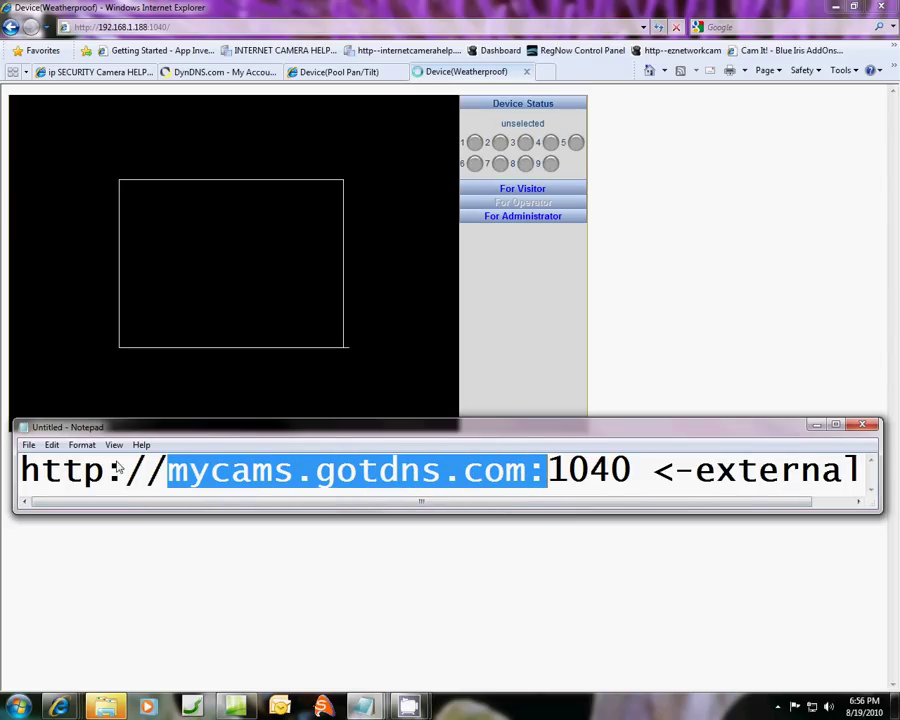
pyautogui.moveTo(24, 471); pyautogui.dragTo(628, 494)
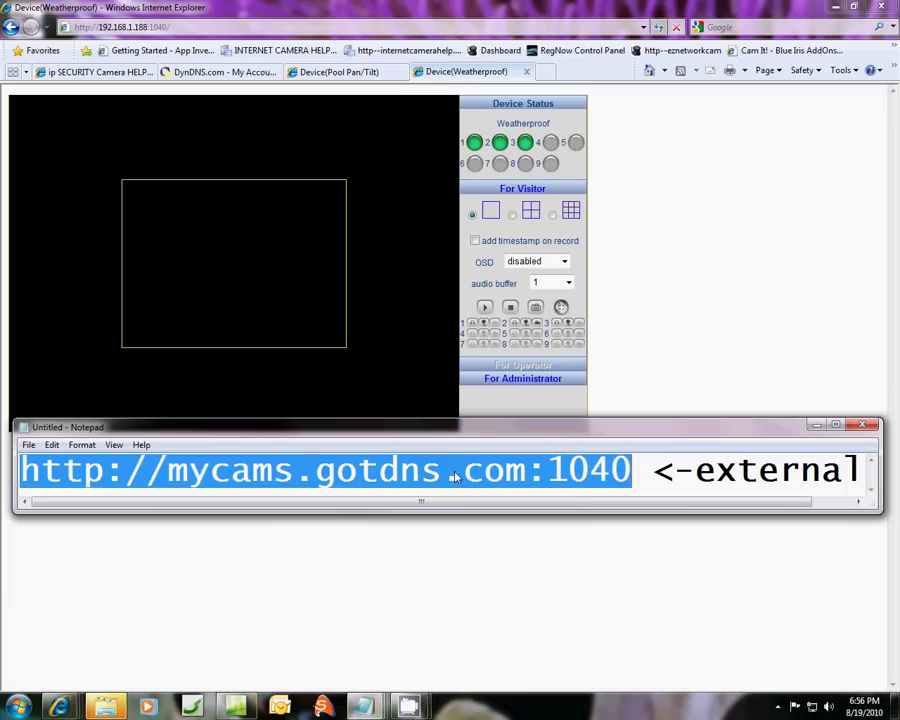
pyautogui.rightClick(266, 474)
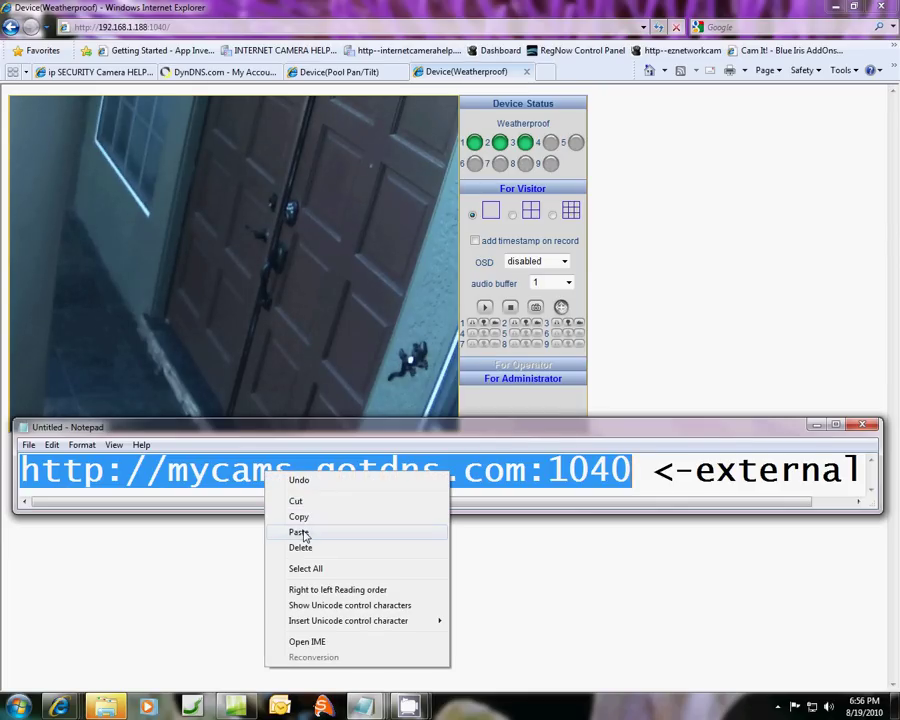
pyautogui.click(309, 518)
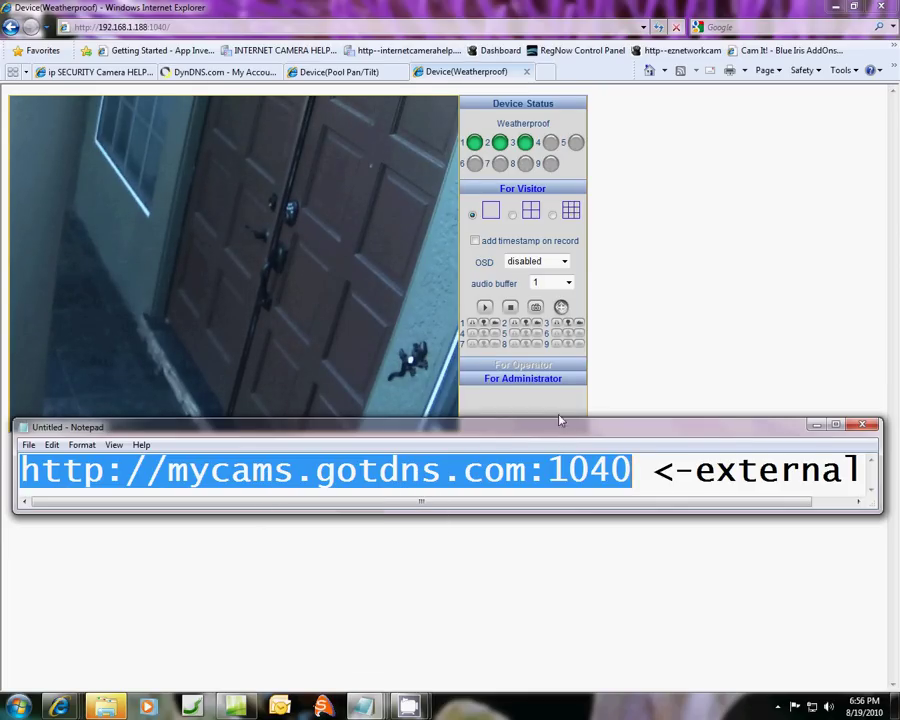
pyautogui.click(816, 424)
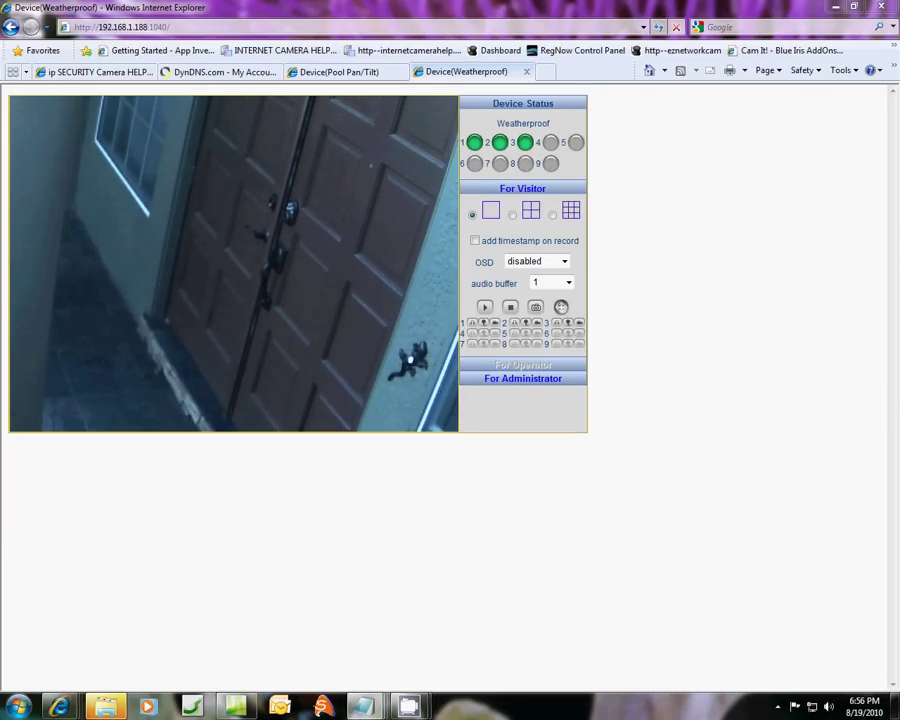
pyautogui.click(543, 72)
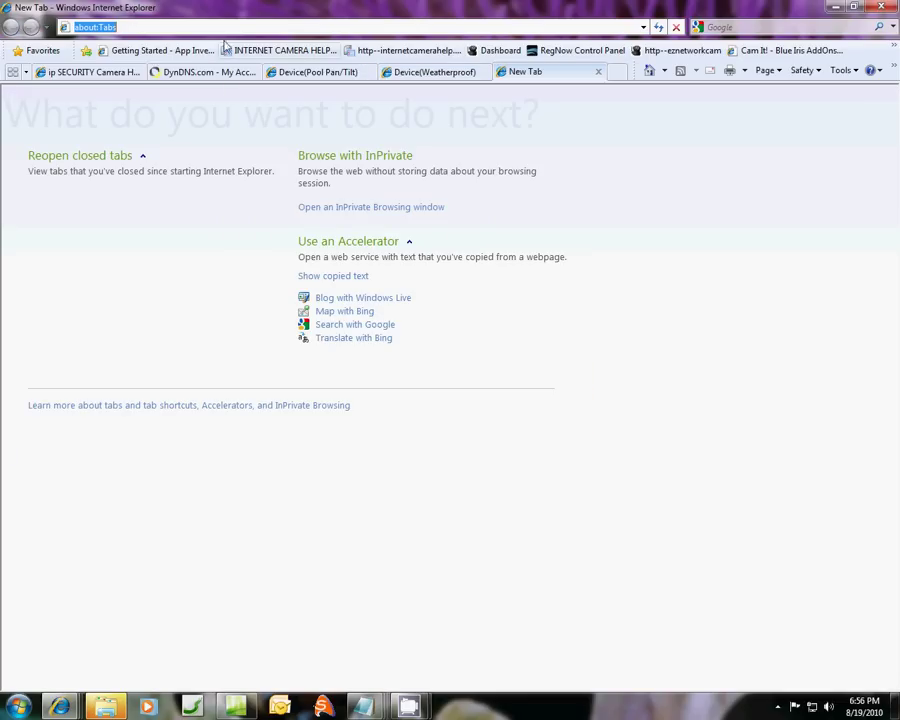
pyautogui.rightClick(108, 22)
pyautogui.click(132, 85)
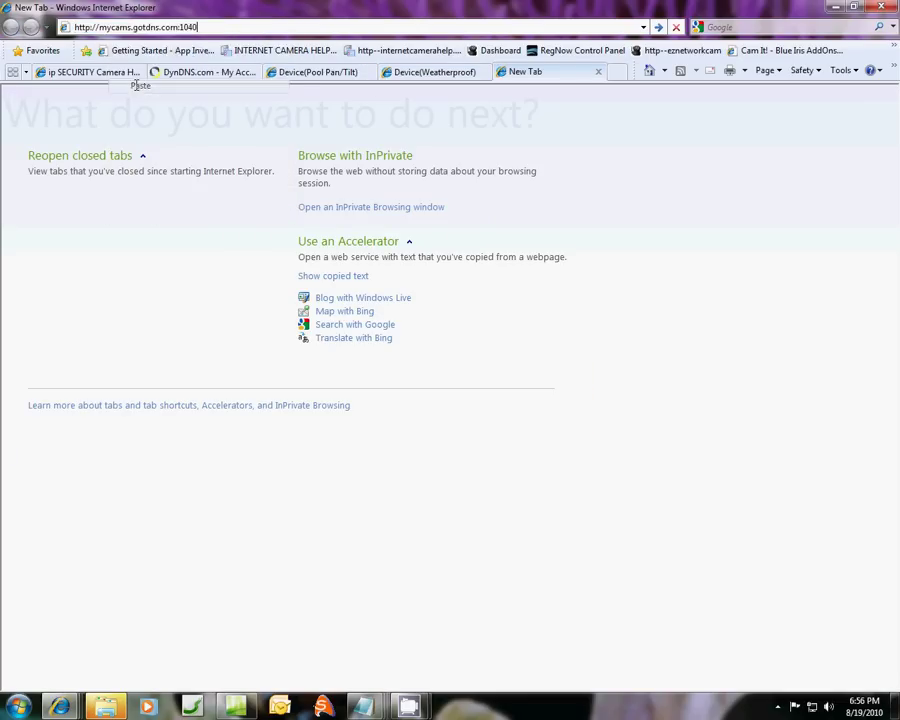
pyautogui.click(620, 48)
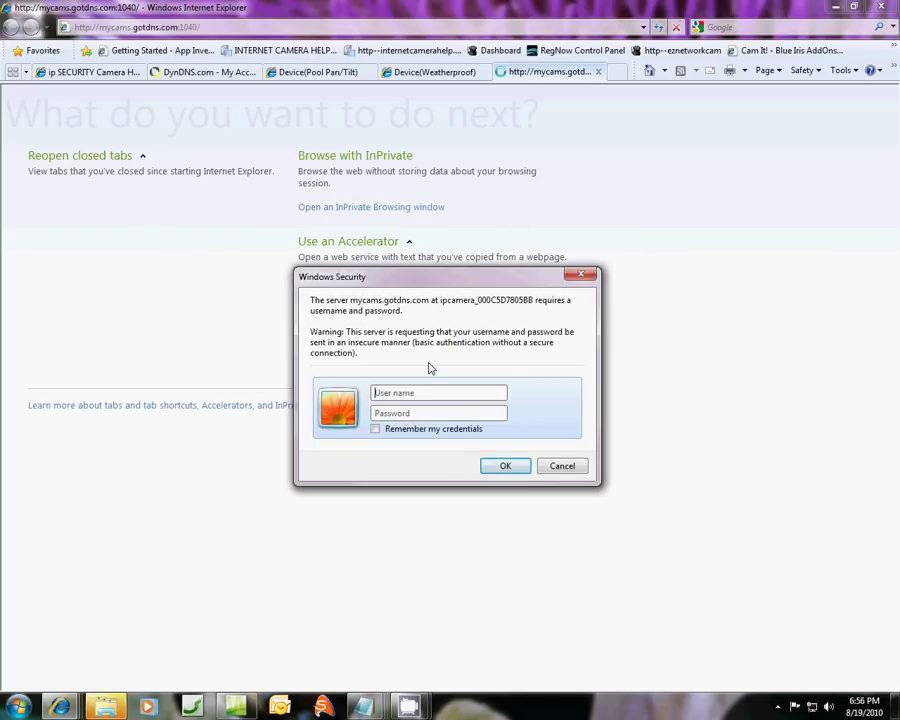
pyautogui.click(506, 466)
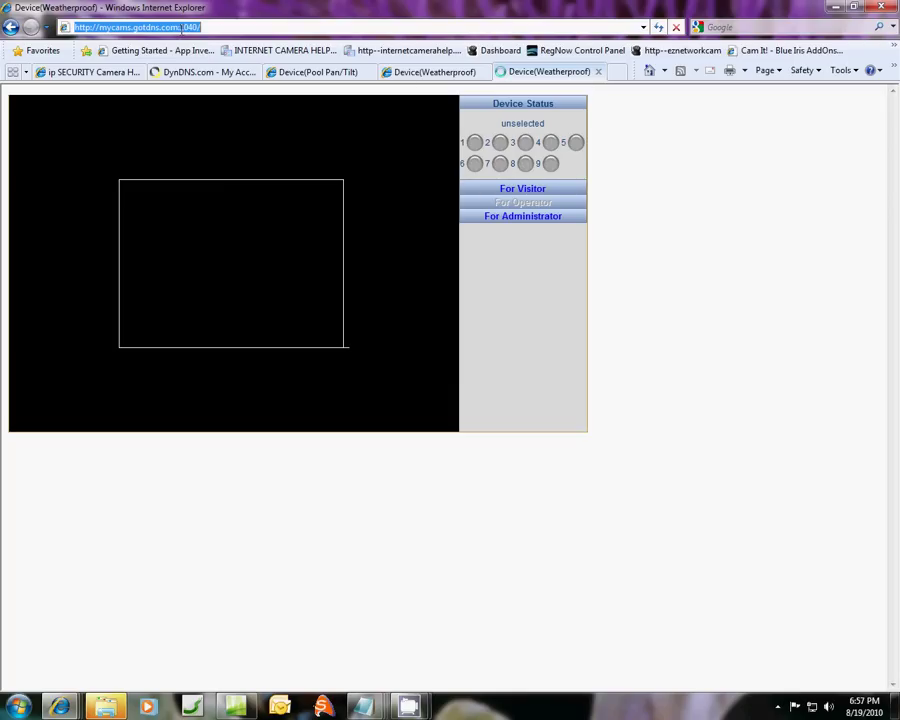
# Highlight the mycams.gotdns.com domain and port, compare both camera tabs, and close the 192.168.1.188 tab.
pyautogui.click(181, 27)
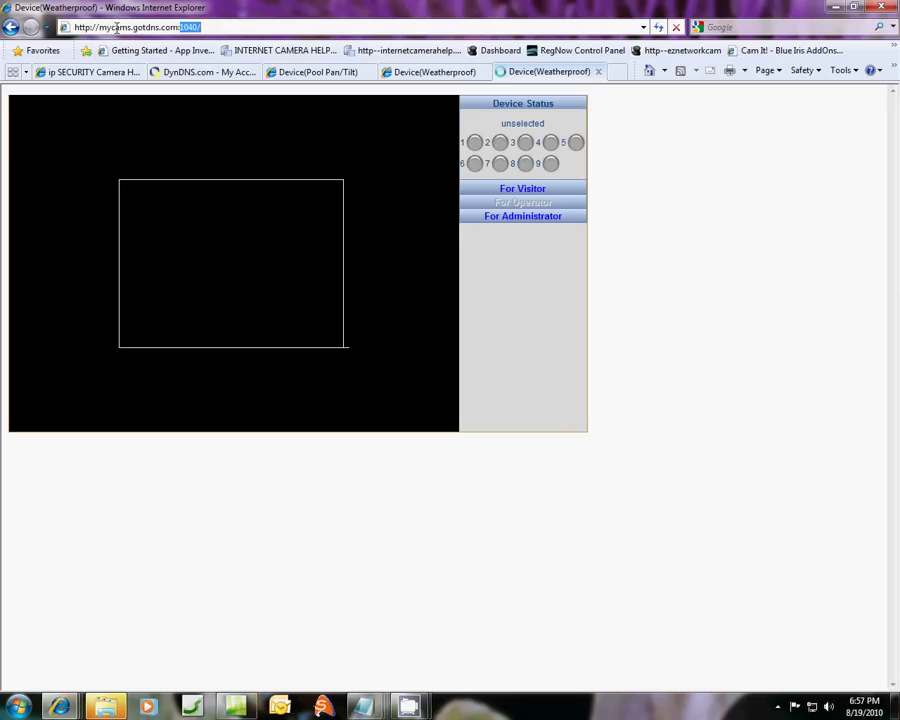
pyautogui.moveTo(99, 27); pyautogui.dragTo(209, 23)
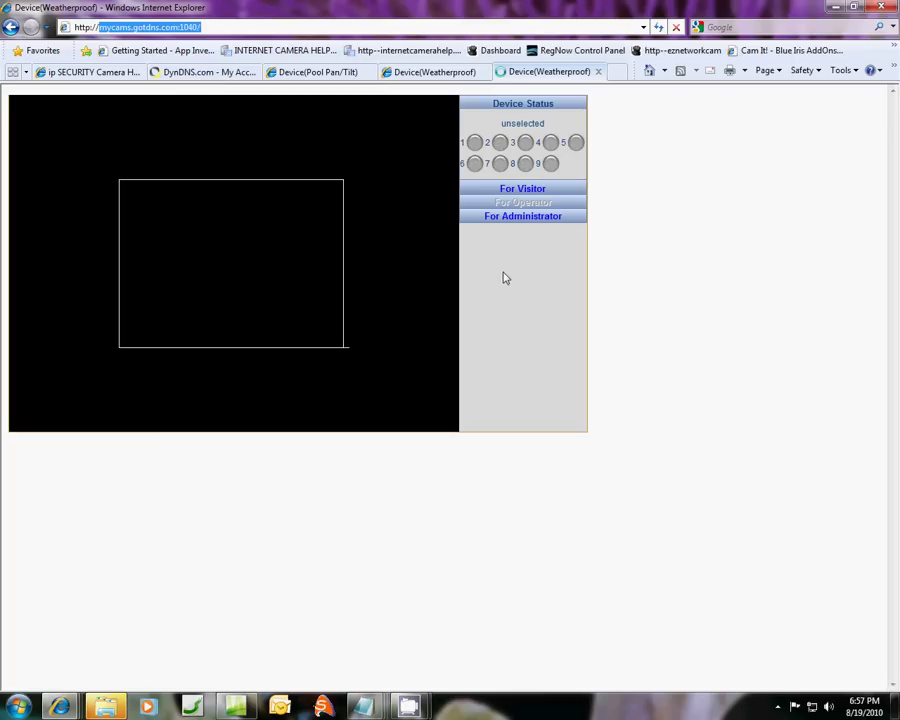
pyautogui.click(404, 77)
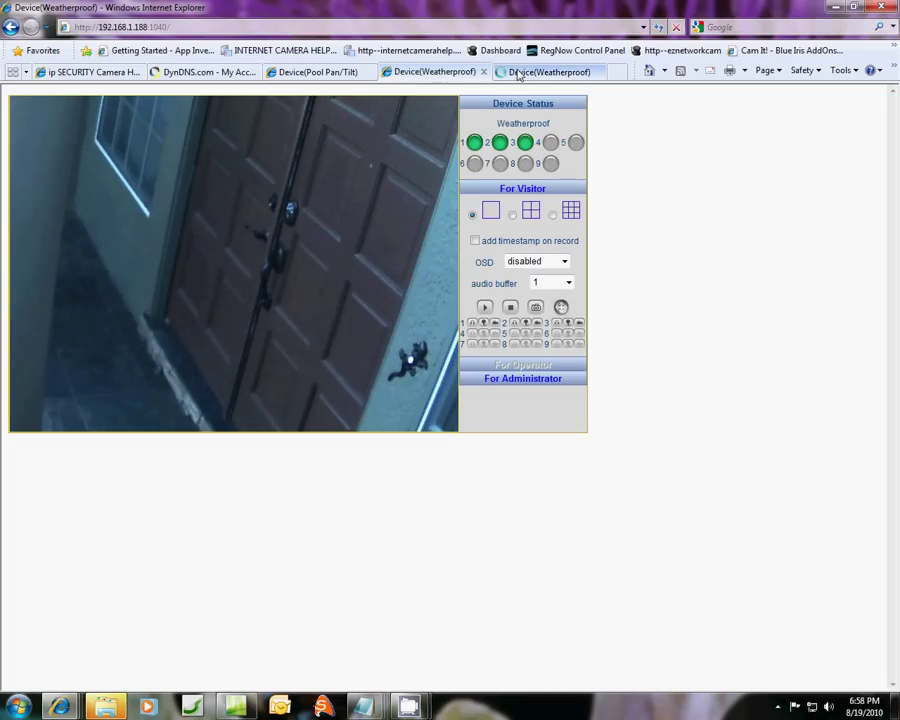
pyautogui.click(518, 73)
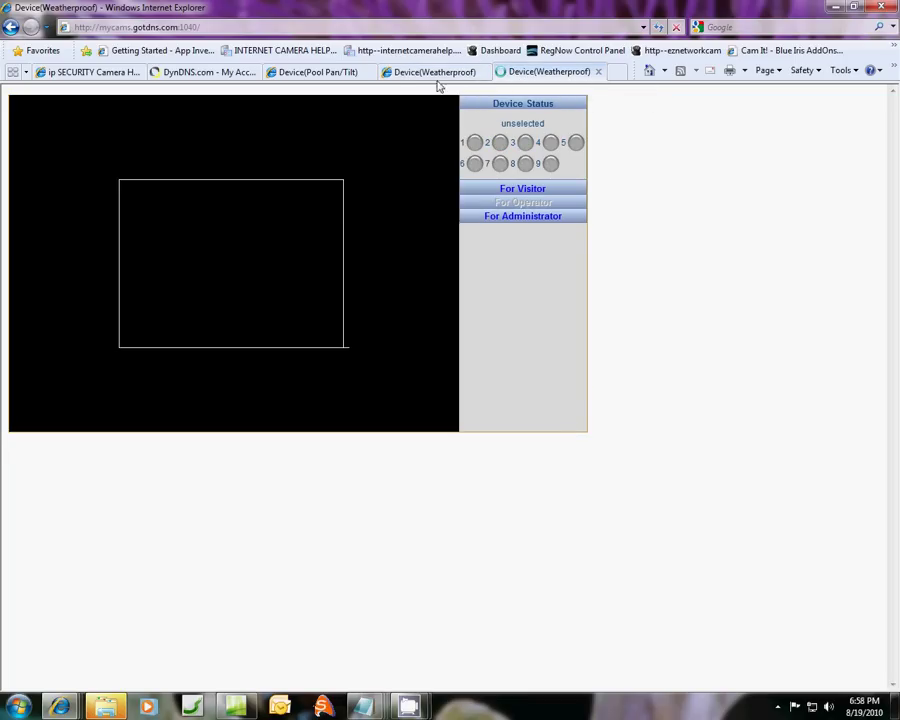
pyautogui.click(416, 76)
pyautogui.click(485, 73)
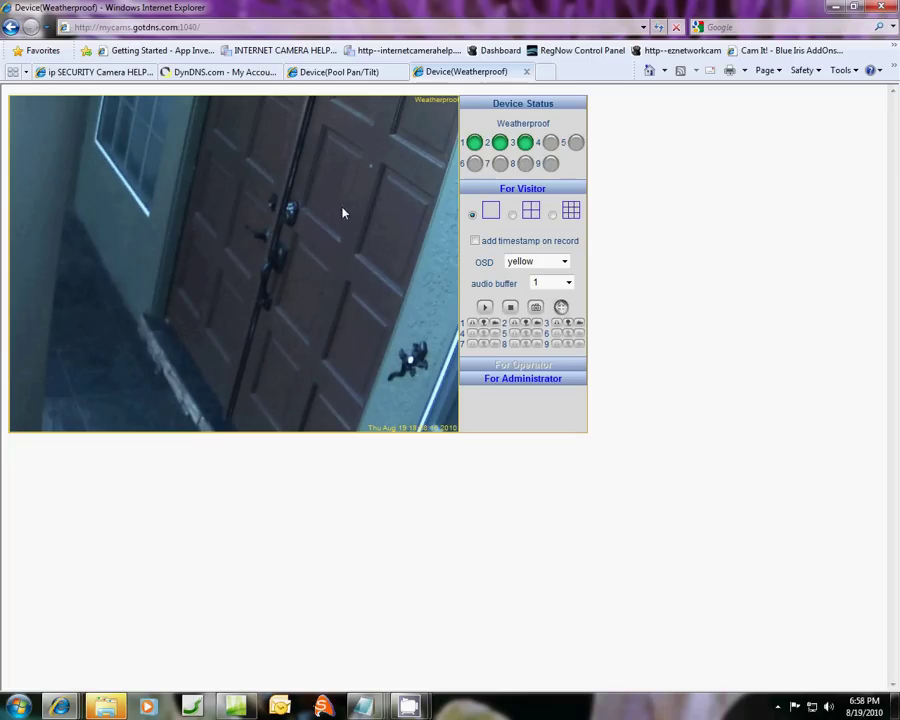
# Check the administrator Device Status page, point out the external address and port, then return to the camera view.
pyautogui.click(511, 215)
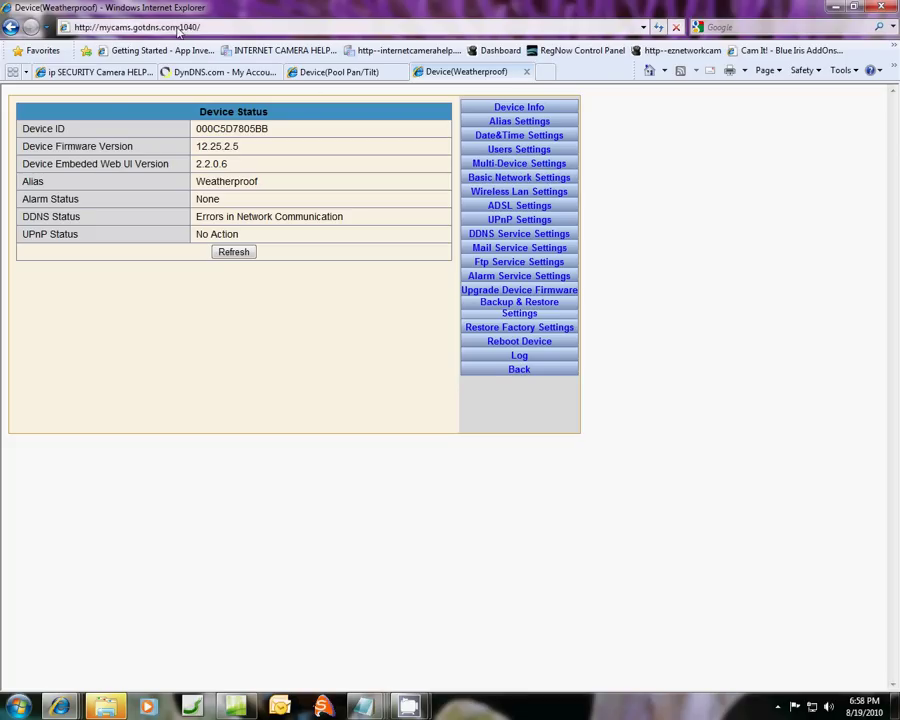
pyautogui.click(130, 30)
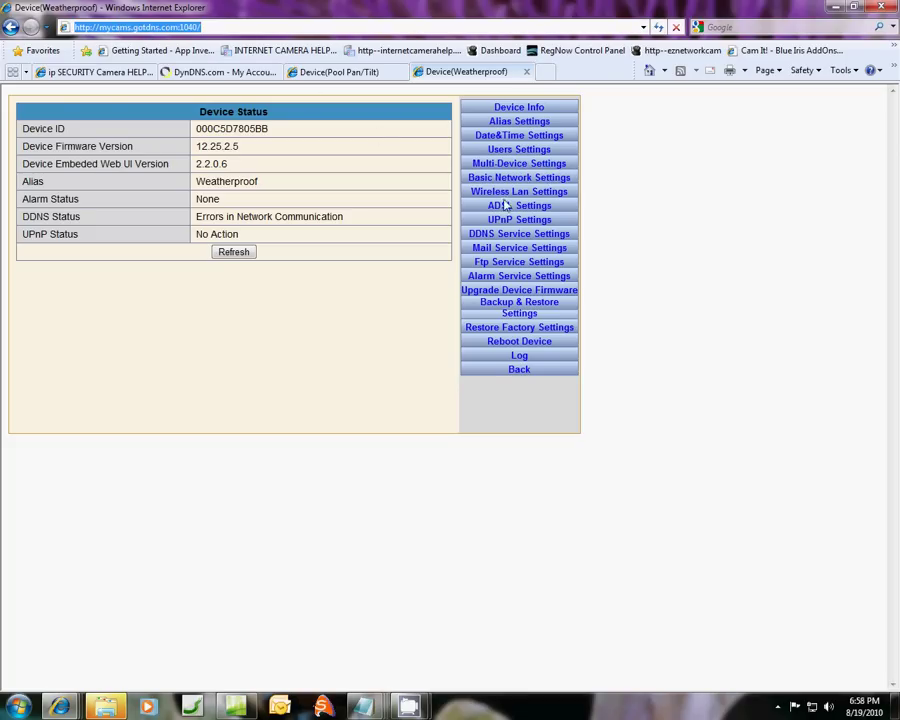
pyautogui.click(512, 370)
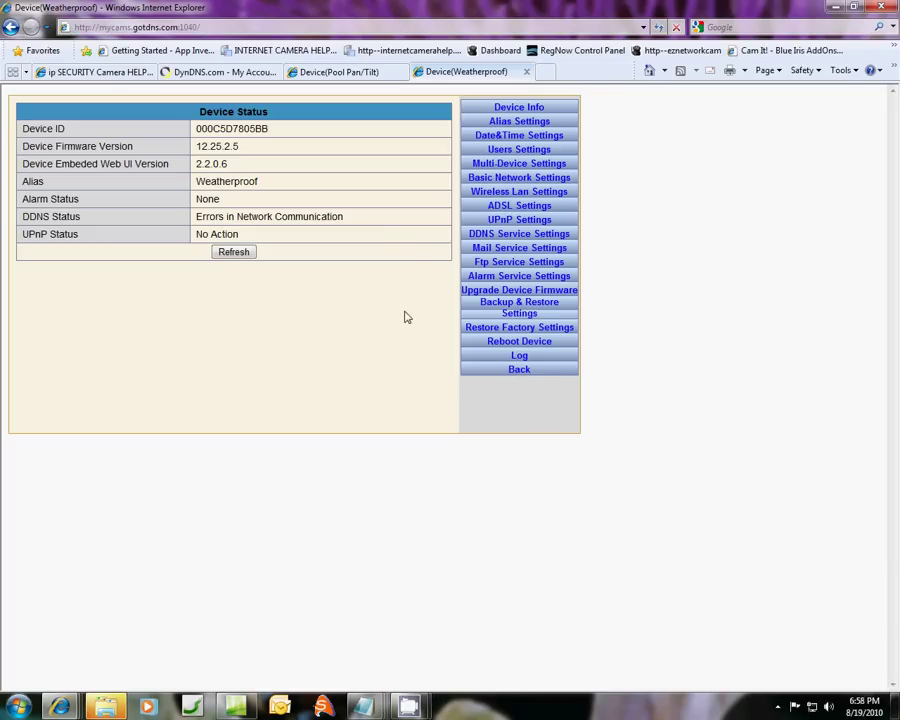